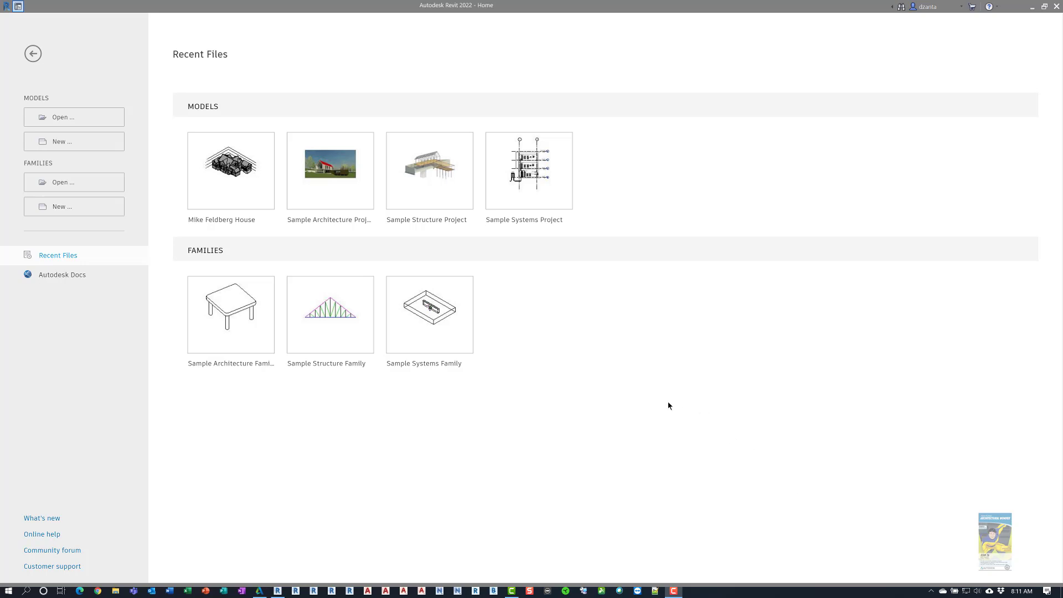
# Create a new project from the Imperial-Architectural Template.
pyautogui.click(71, 149)
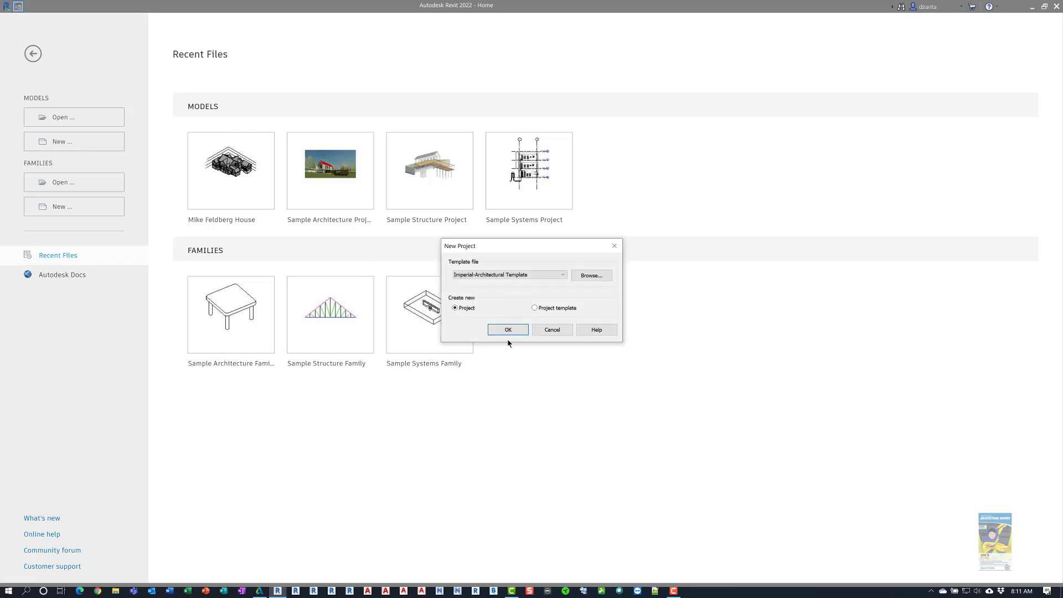
pyautogui.click(508, 330)
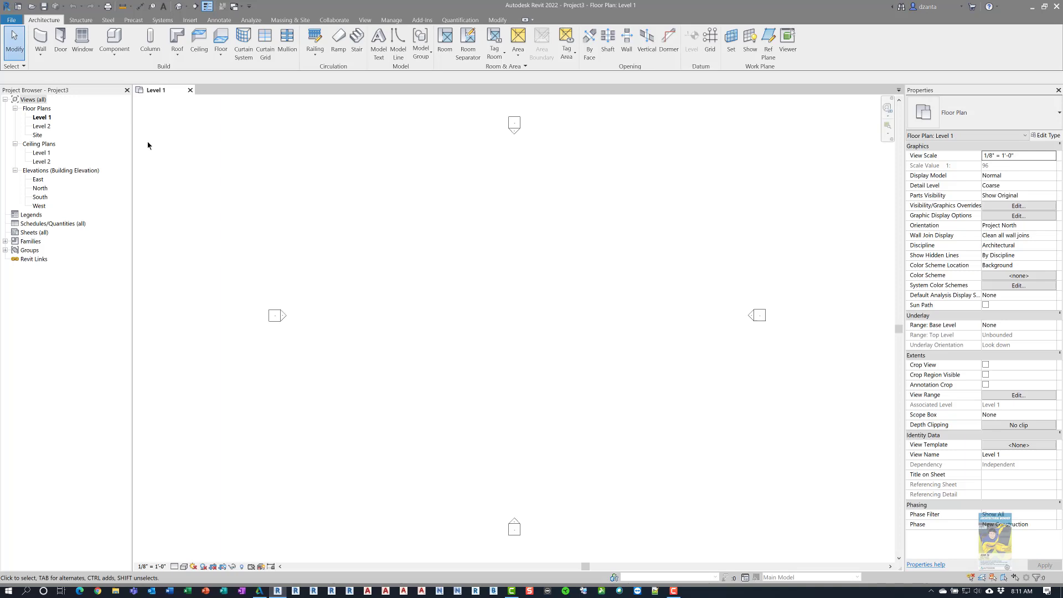
# Start the Wall tool and scroll the wall type list to find Exterior - Brick on CMU.
pyautogui.click(40, 38)
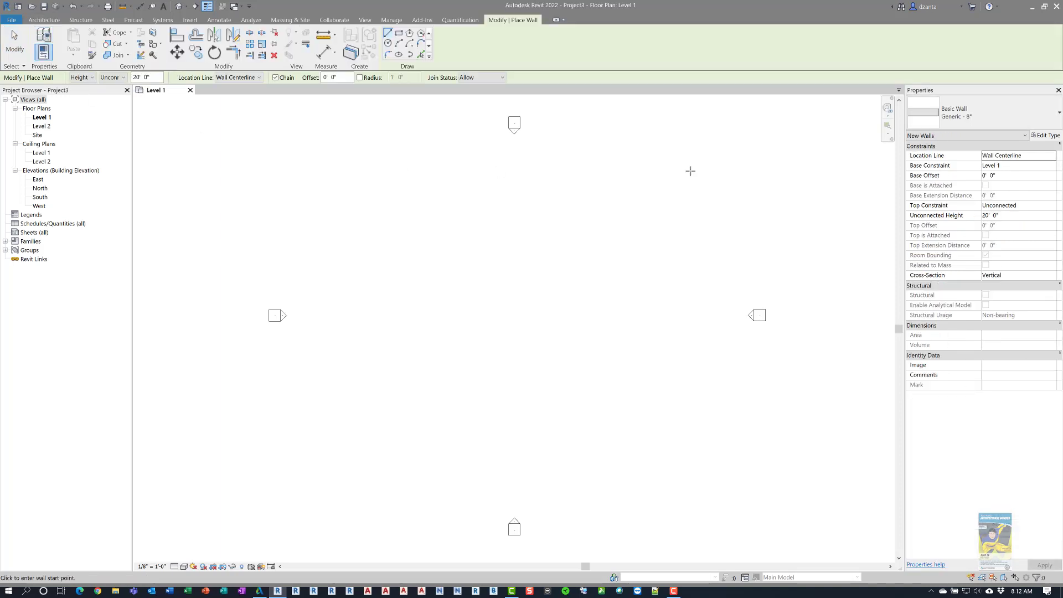
pyautogui.click(939, 118)
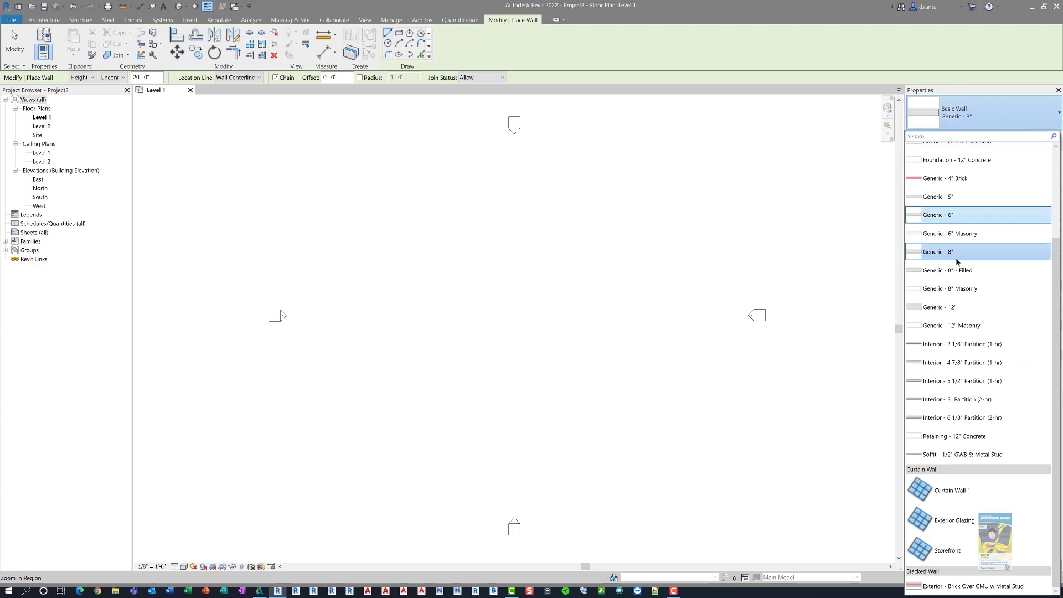
pyautogui.scroll(3, 958, 260)
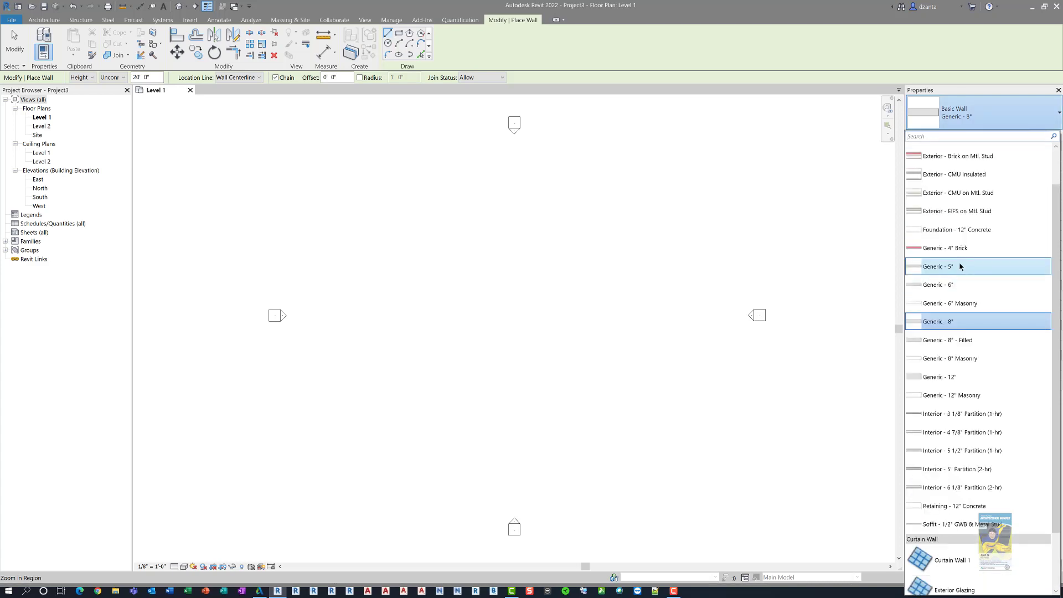
pyautogui.scroll(2, 961, 260)
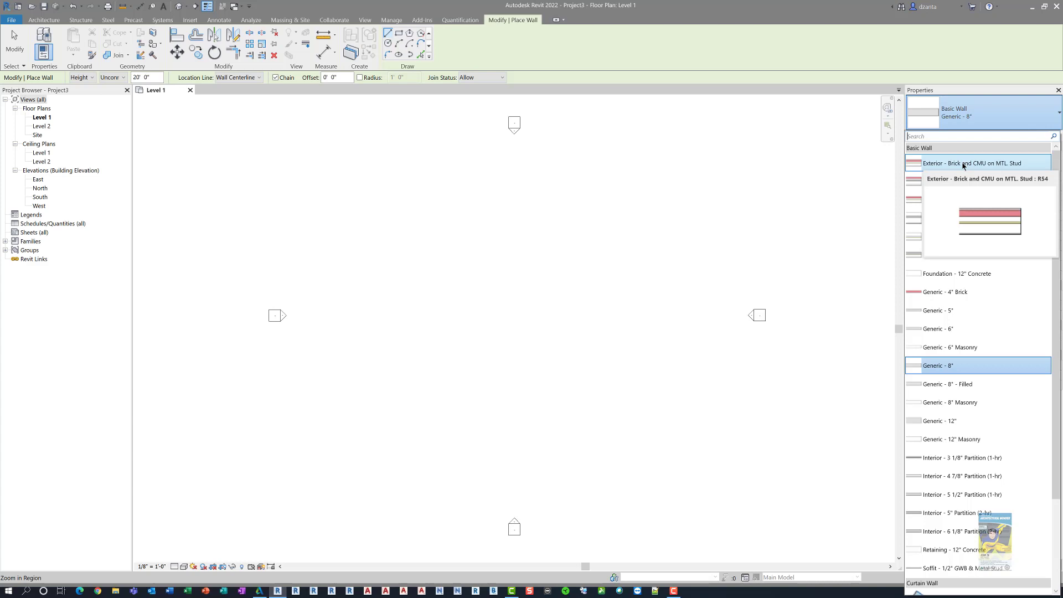
pyautogui.scroll(-3, 973, 285)
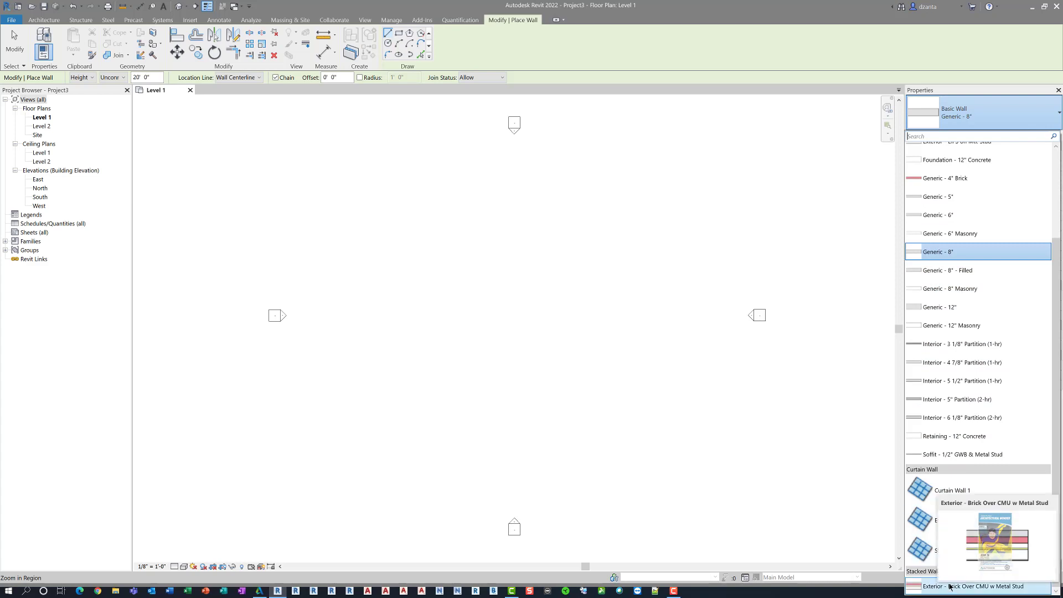
pyautogui.scroll(3, 944, 335)
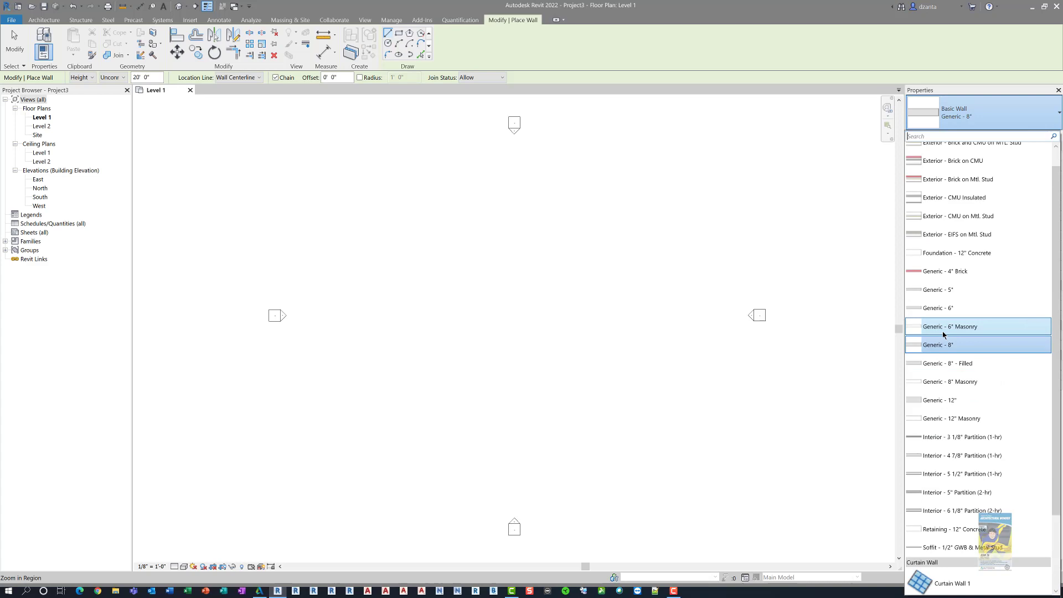
pyautogui.scroll(1, 947, 327)
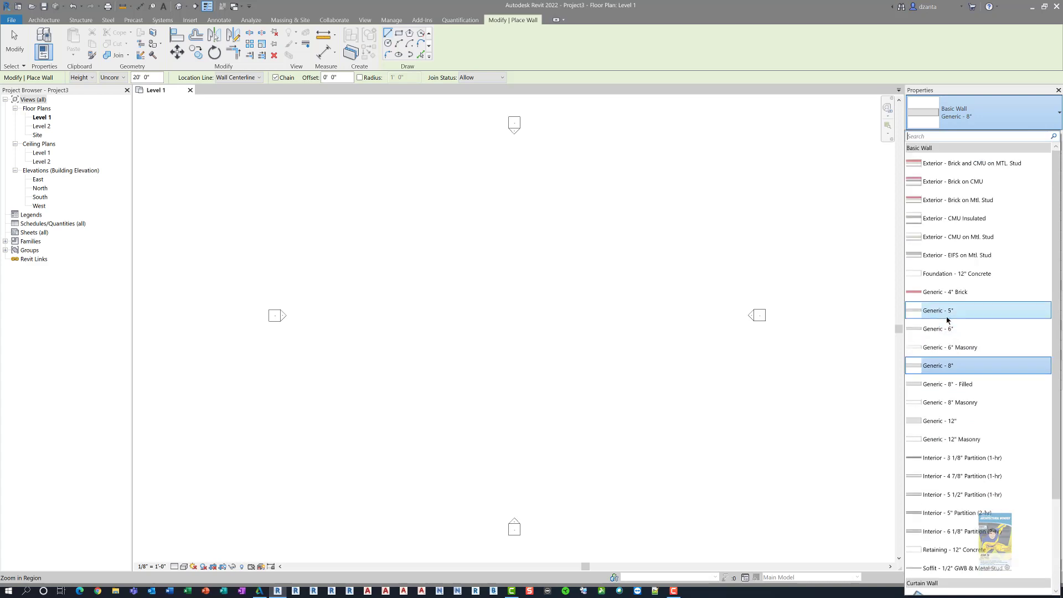
# Draw a first 23'-6" Exterior - Brick on CMU wall and set the detail level to Fine.
pyautogui.click(966, 183)
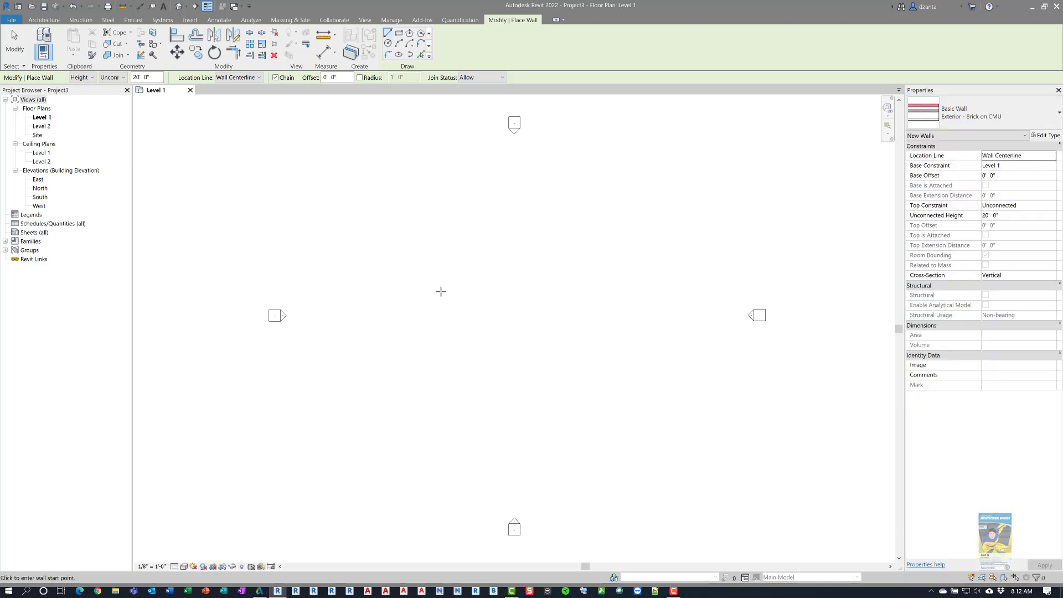
pyautogui.click(413, 289)
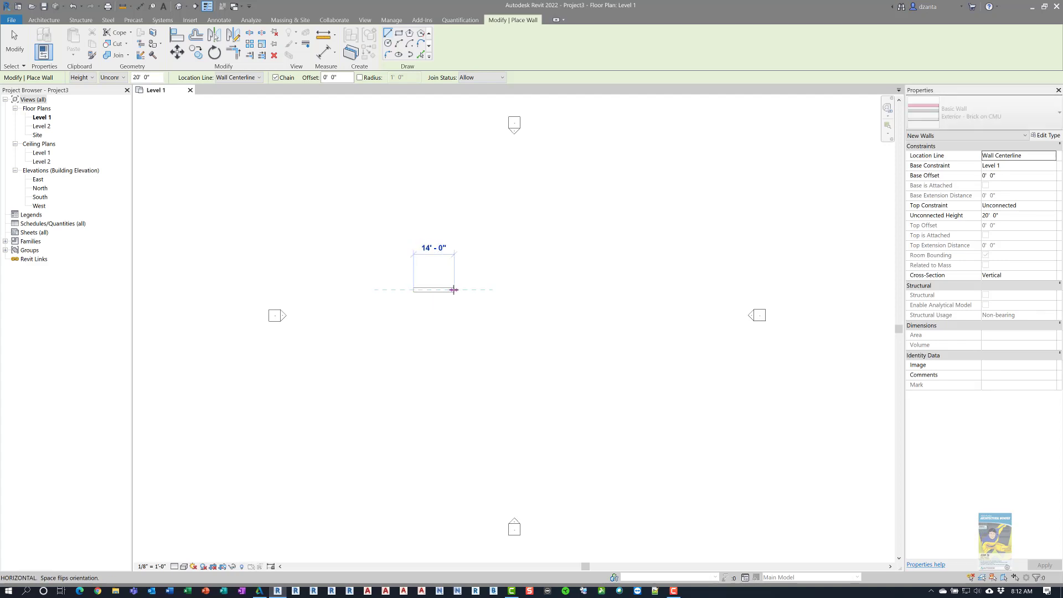
pyautogui.click(481, 289)
pyautogui.press('Escape')
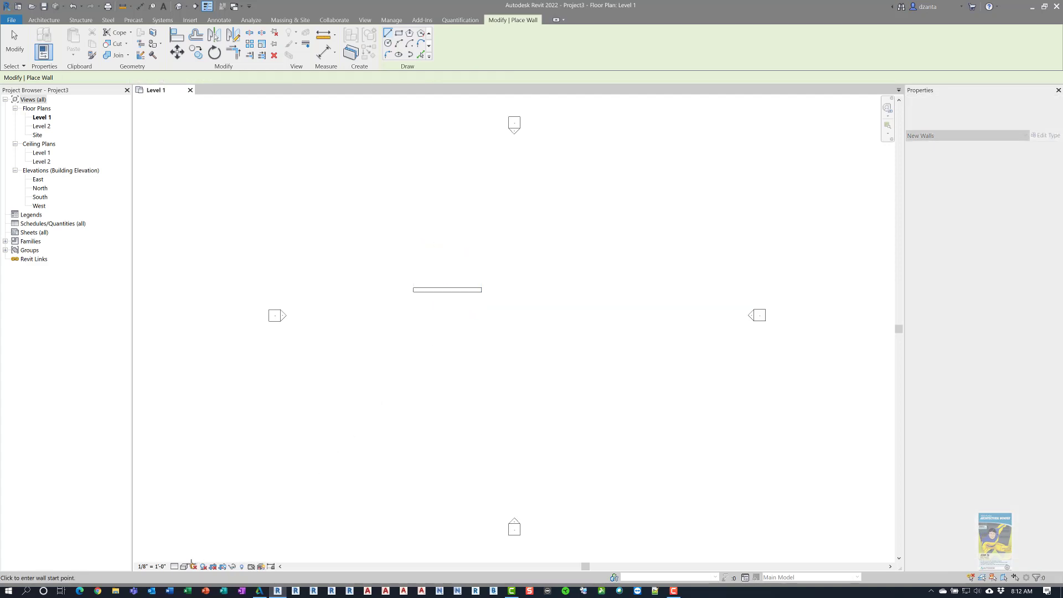
pyautogui.click(176, 566)
pyautogui.click(185, 556)
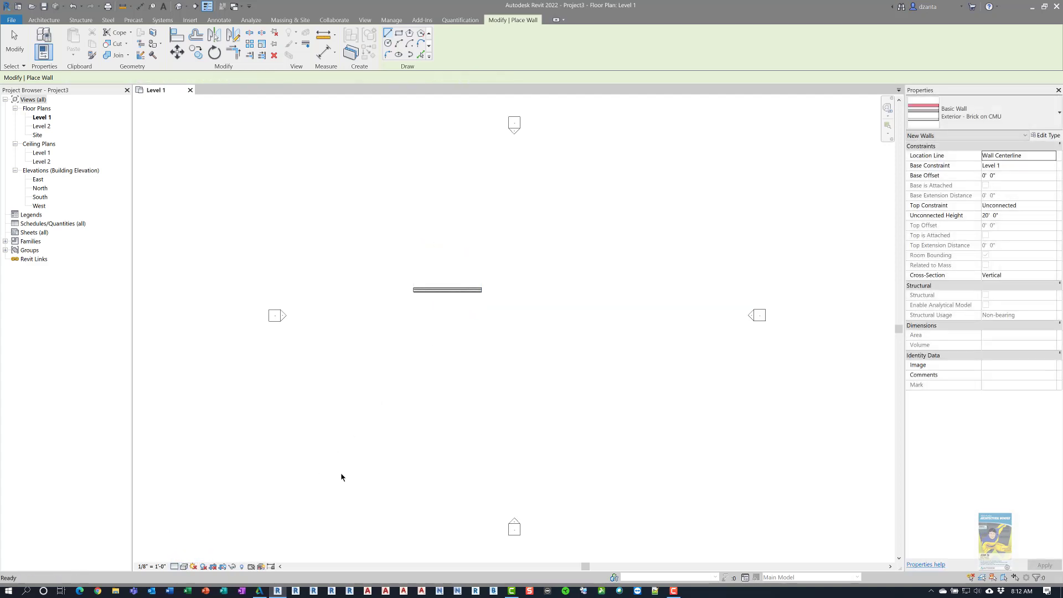
pyautogui.scroll(4, 443, 316)
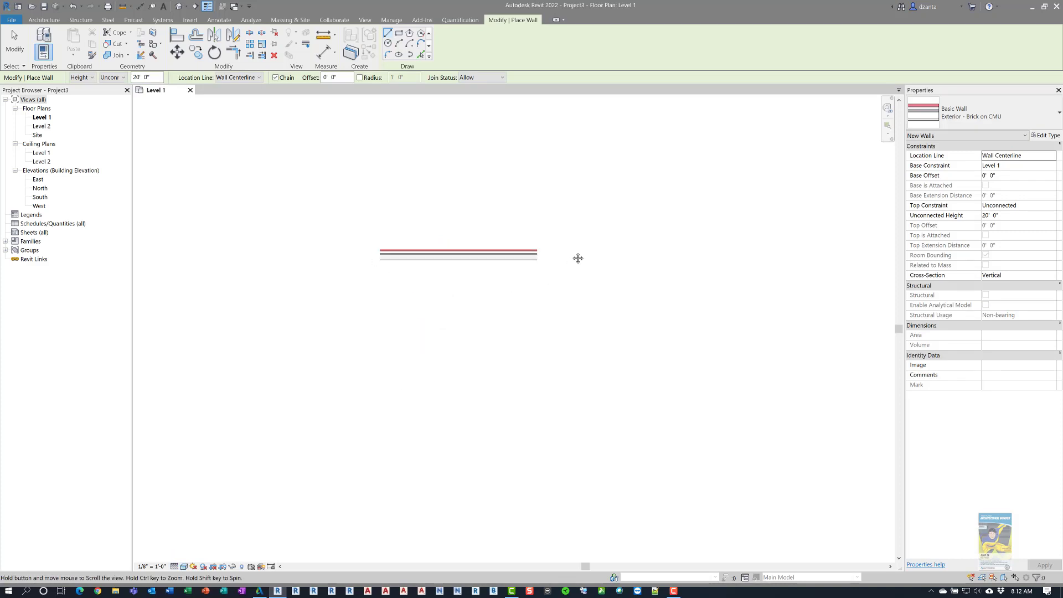
# Draw two more equal-length parallel walls, undoing an accidental slanted wall.
pyautogui.click(459, 265)
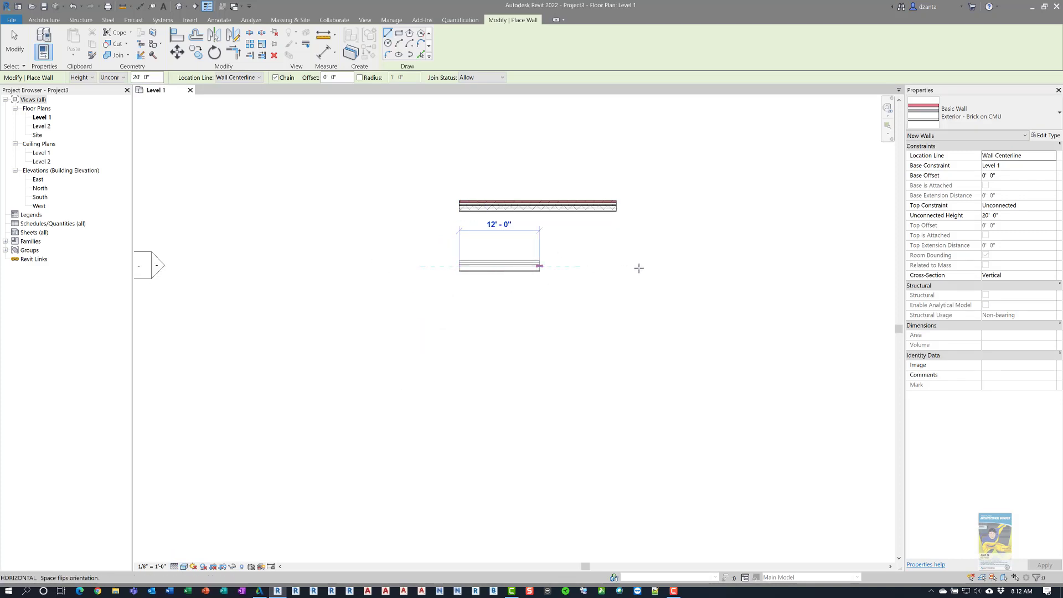
pyautogui.click(616, 266)
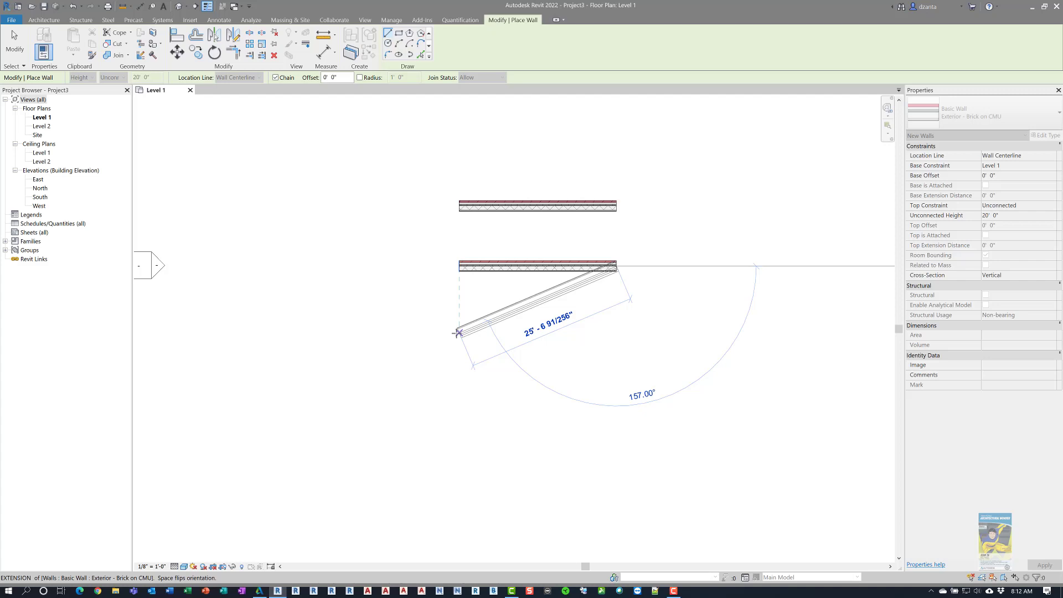
pyautogui.click(458, 332)
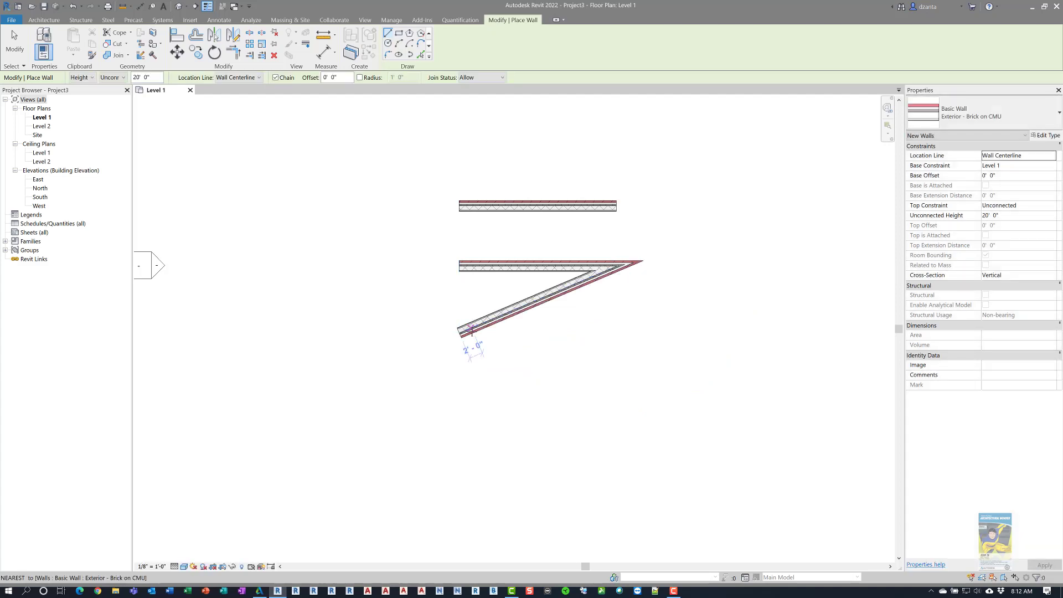
pyautogui.press('Escape')
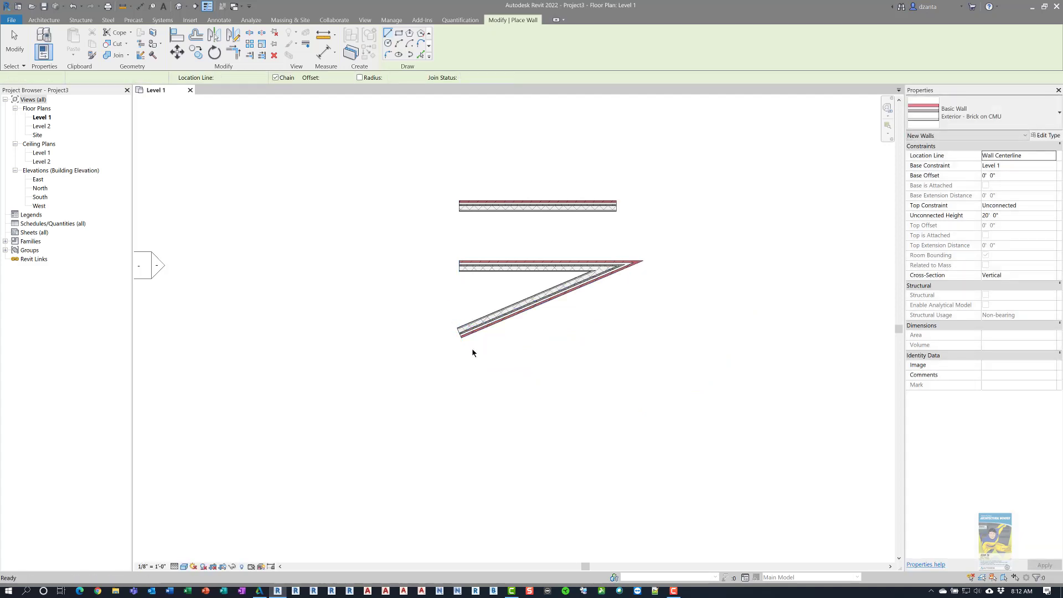
pyautogui.hotkey('ctrl', 'z')
pyautogui.click(459, 336)
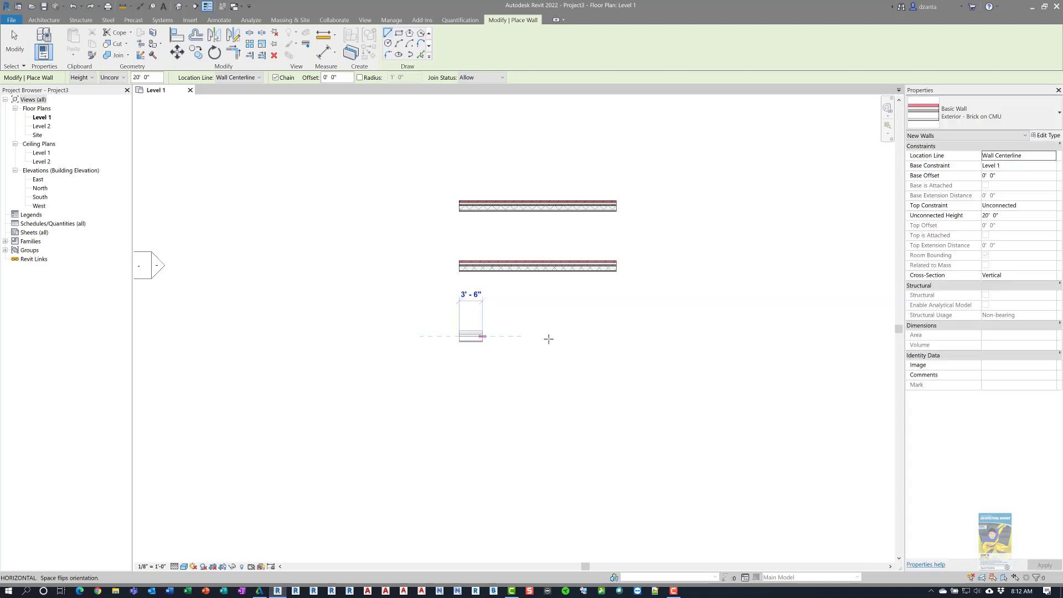
pyautogui.click(617, 336)
pyautogui.press('Escape')
pyautogui.press('Escape')
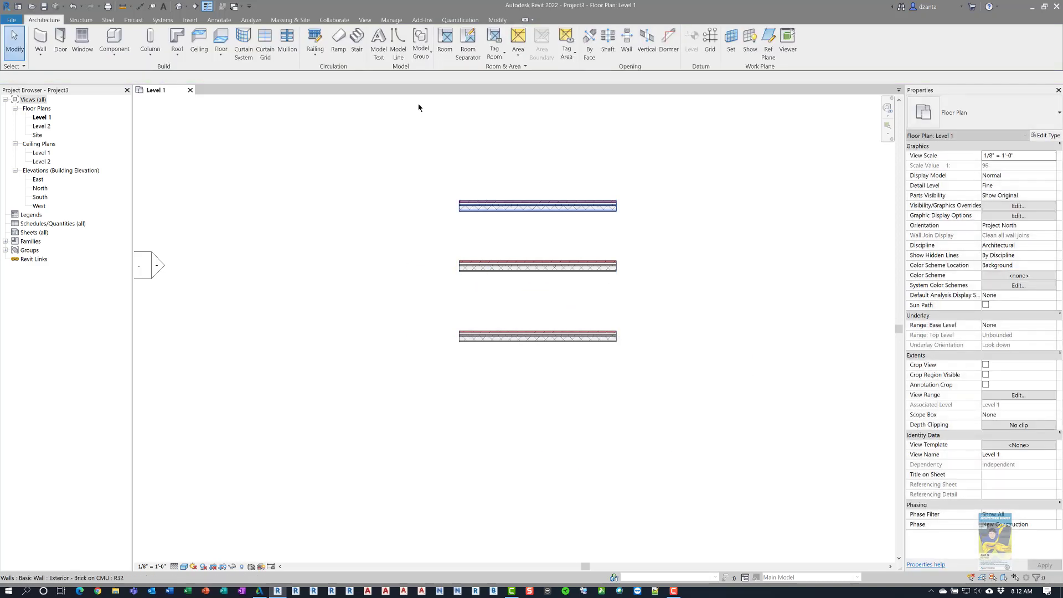
# Switch to the default 3D view and select the front wall.
pyautogui.click(178, 6)
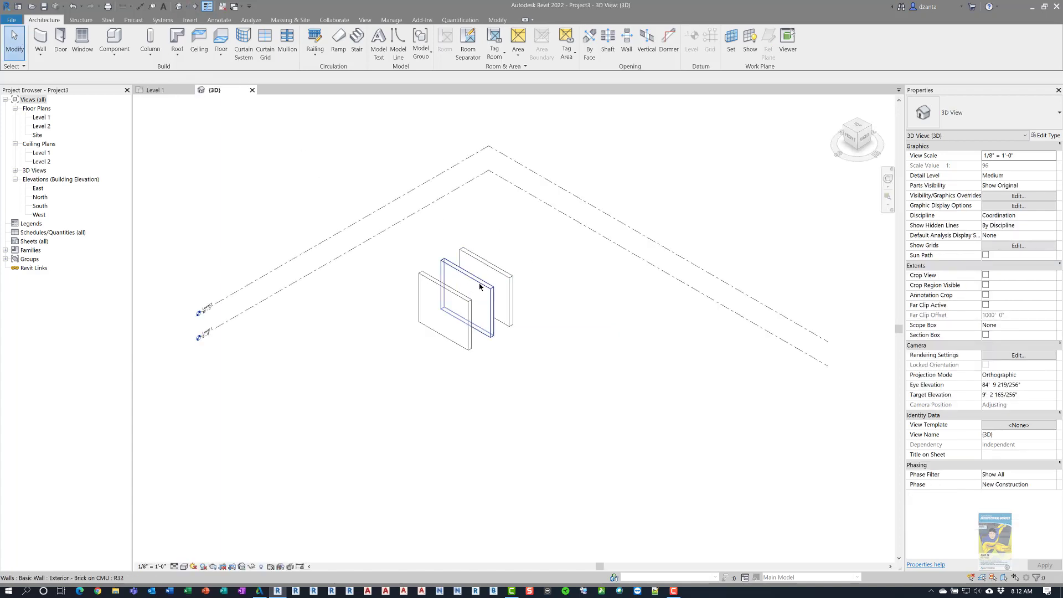
pyautogui.scroll(2, 487, 280)
pyautogui.scroll(2, 478, 364)
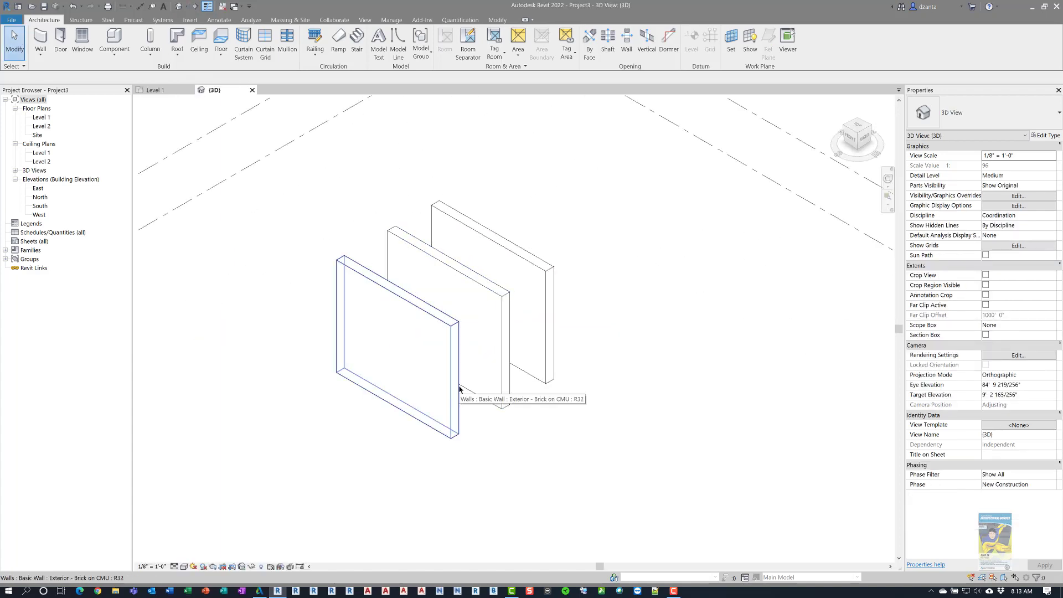
pyautogui.click(471, 360)
pyautogui.click(695, 333)
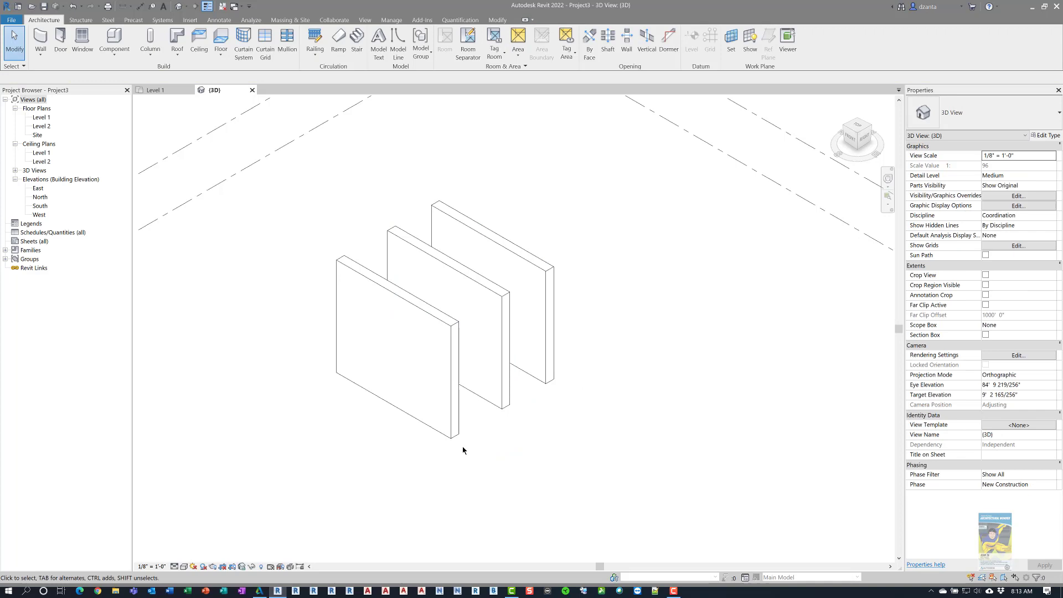
pyautogui.click(451, 432)
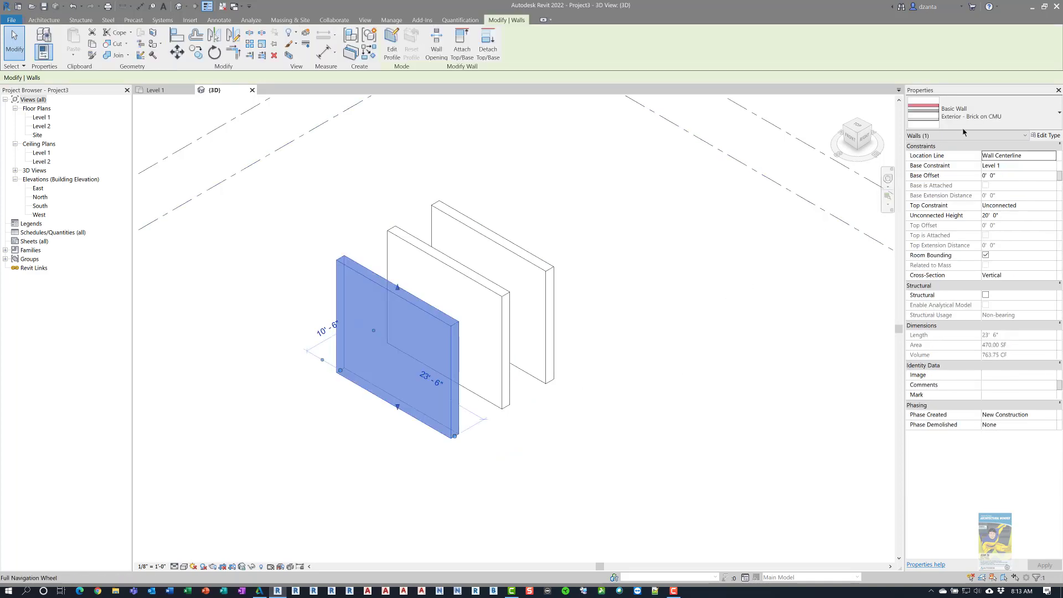
# In the wall type's structure, with a floor plan preview, tick Variable on the Brick, Common layer.
pyautogui.click(1045, 135)
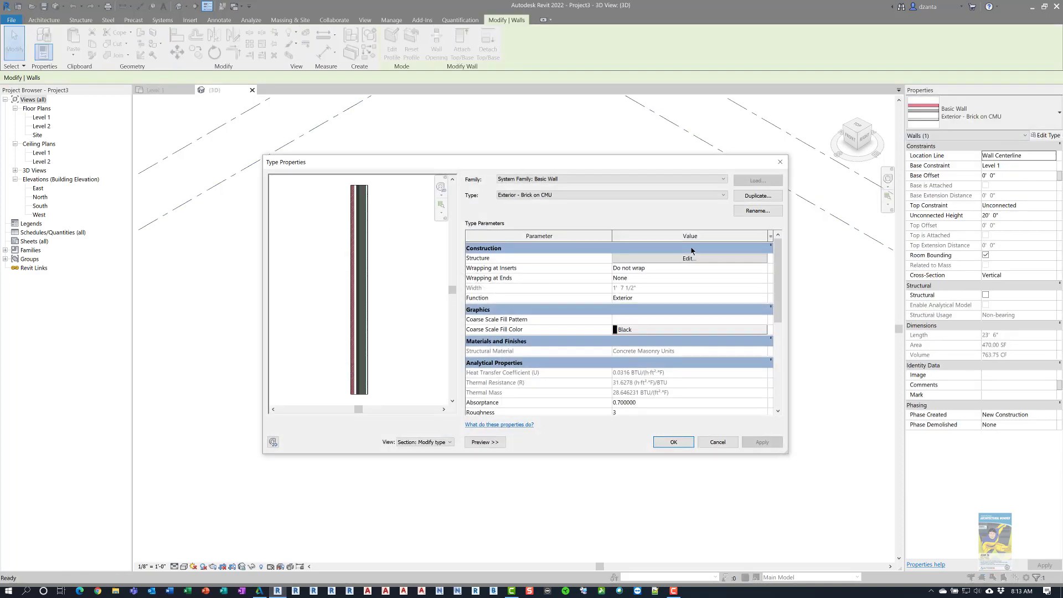
pyautogui.click(405, 442)
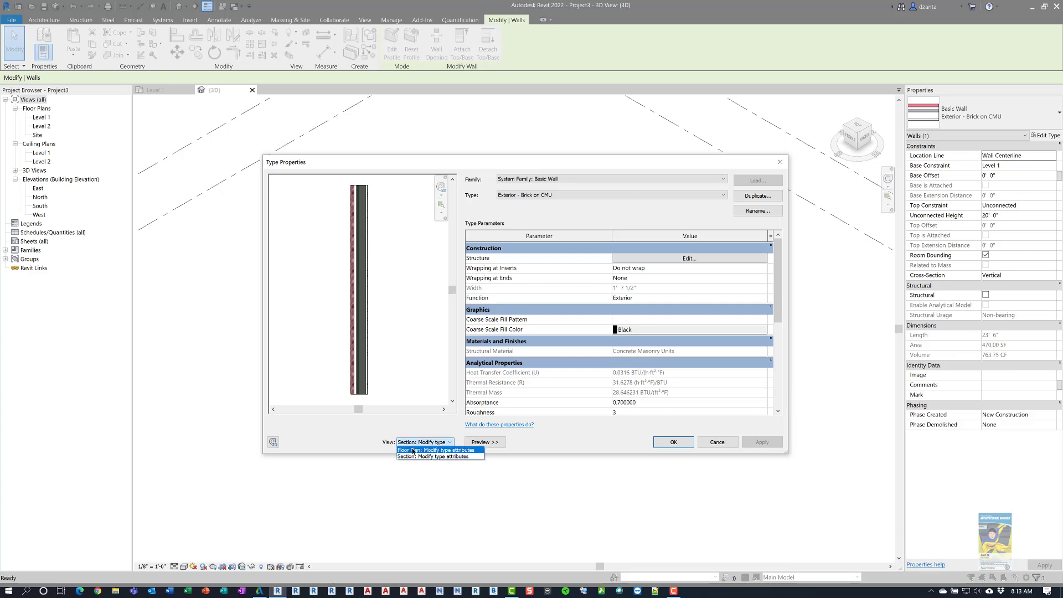
pyautogui.click(412, 450)
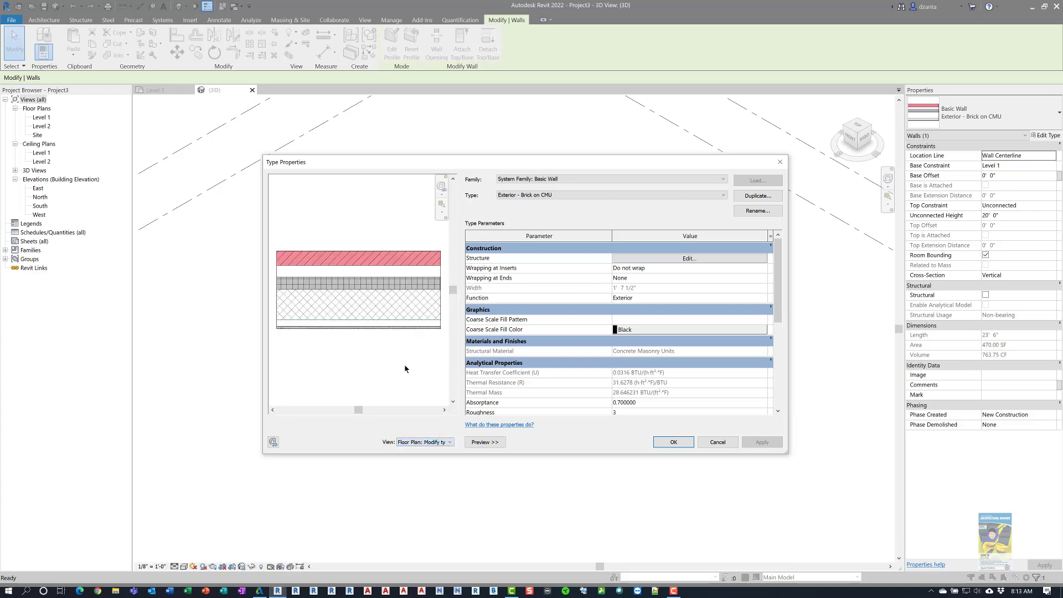
pyautogui.click(665, 259)
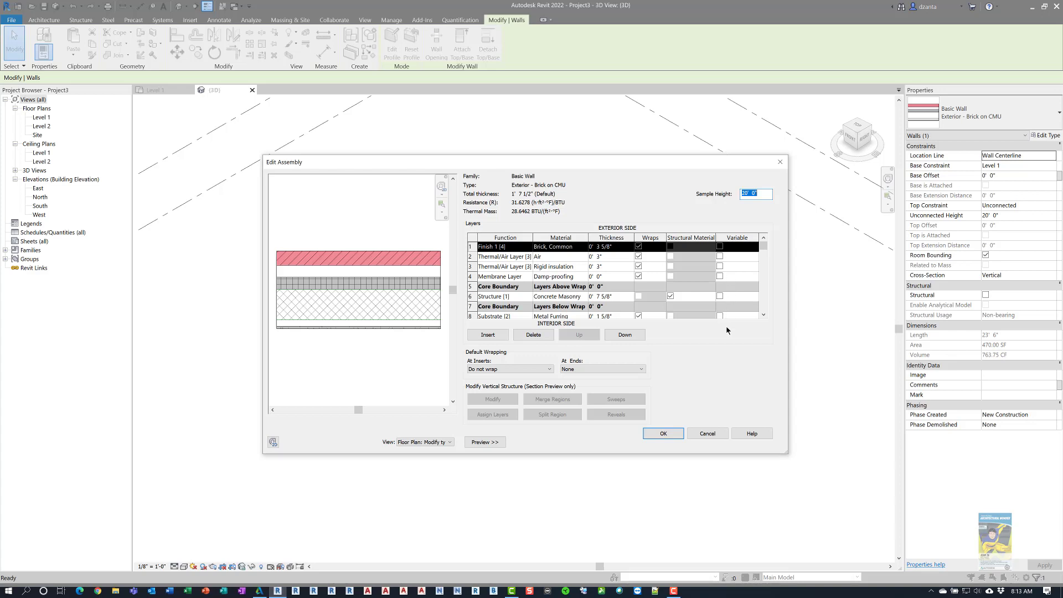
pyautogui.click(720, 247)
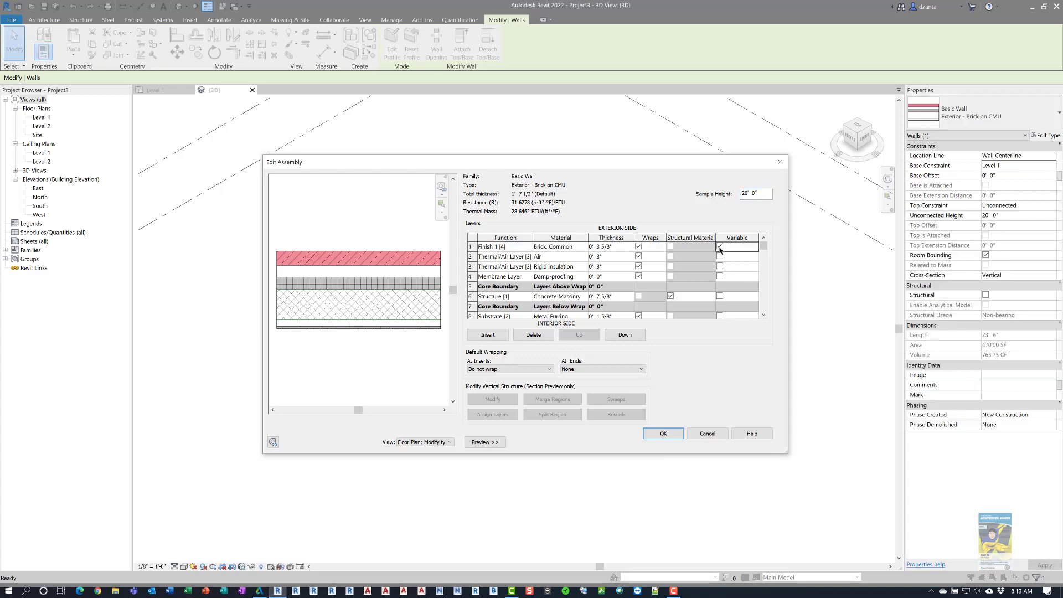
pyautogui.click(667, 434)
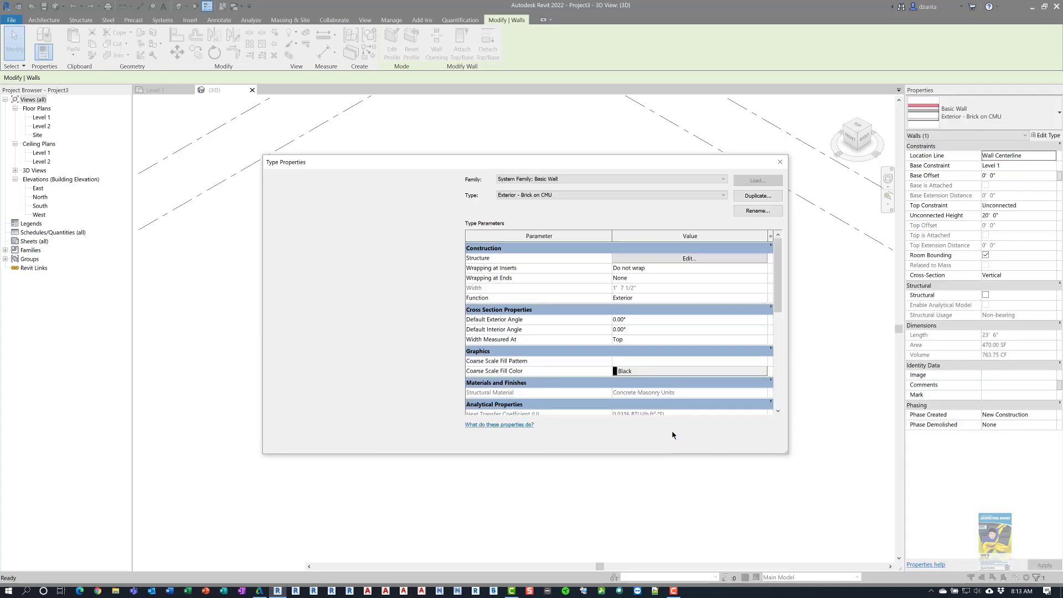
# Confirm the wall type and keep the front wall's cross-section Vertical.
pyautogui.click(674, 442)
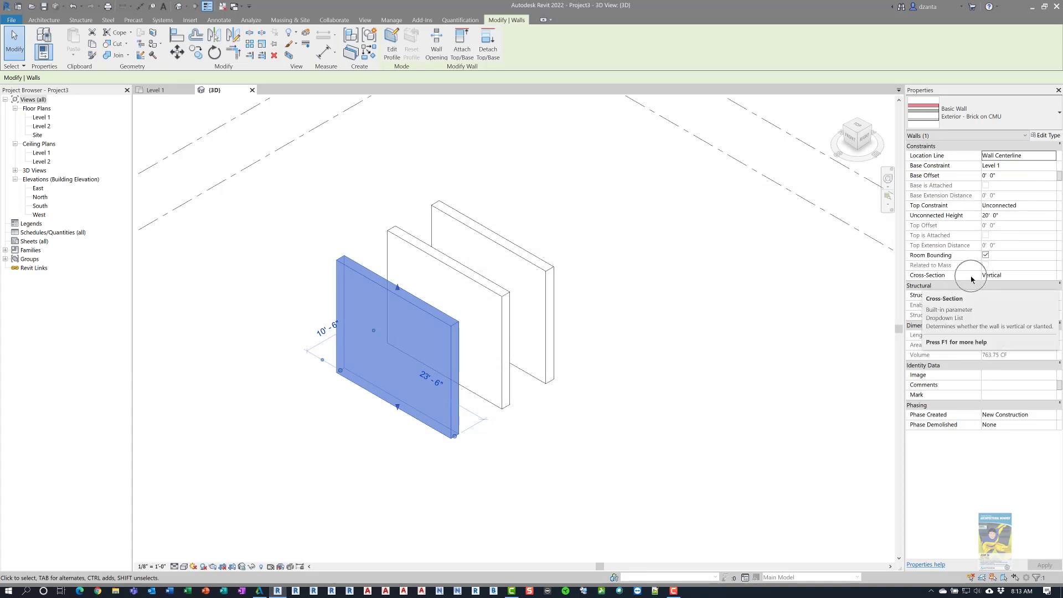
pyautogui.click(1054, 276)
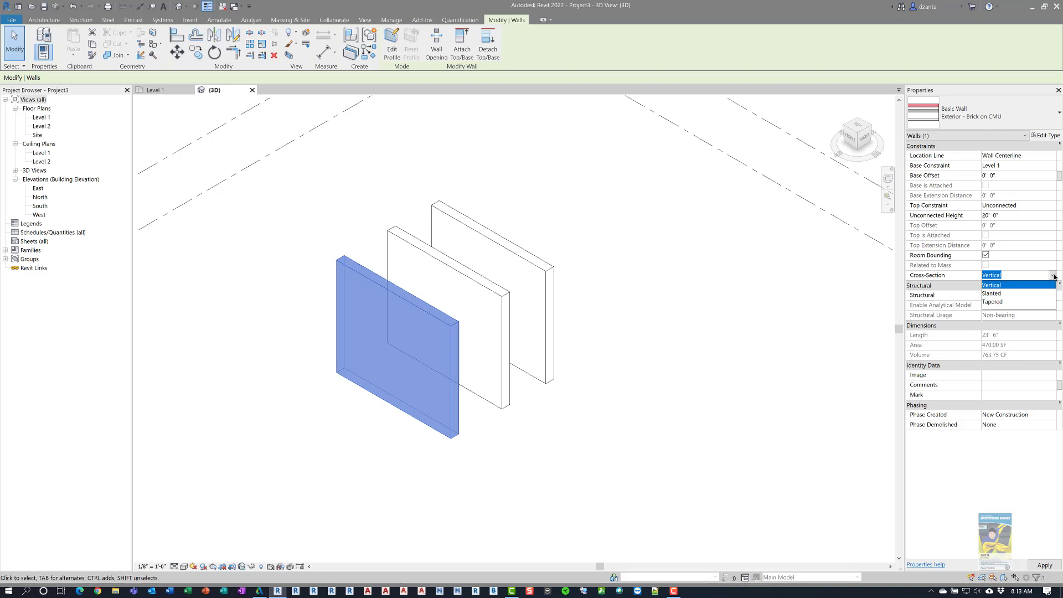
pyautogui.click(991, 284)
pyautogui.click(636, 380)
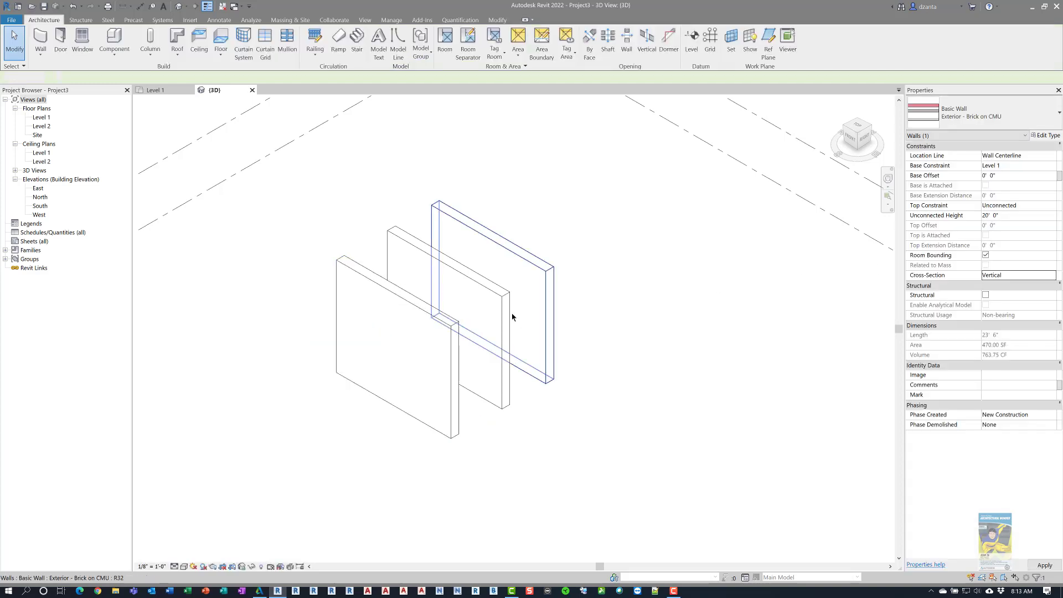
# Make the middle wall's cross-section Slanted and edit its Angle From Vertical.
pyautogui.click(509, 305)
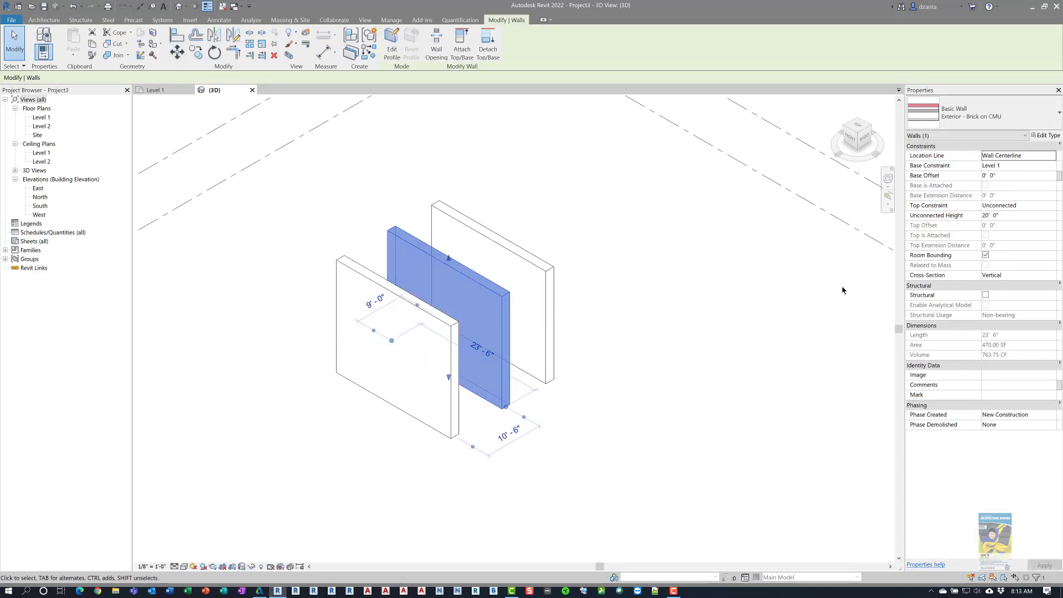
pyautogui.click(1051, 276)
pyautogui.click(993, 294)
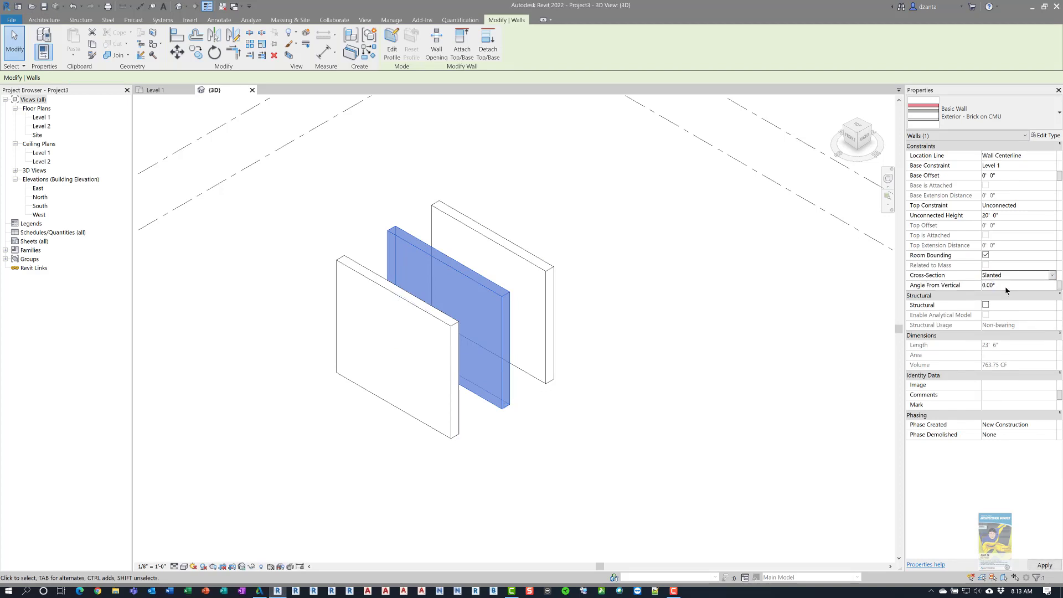
pyautogui.click(1005, 287)
# Set the middle wall's angle to 5° and change the back wall's cross-section to Tapered.
pyautogui.write('5')
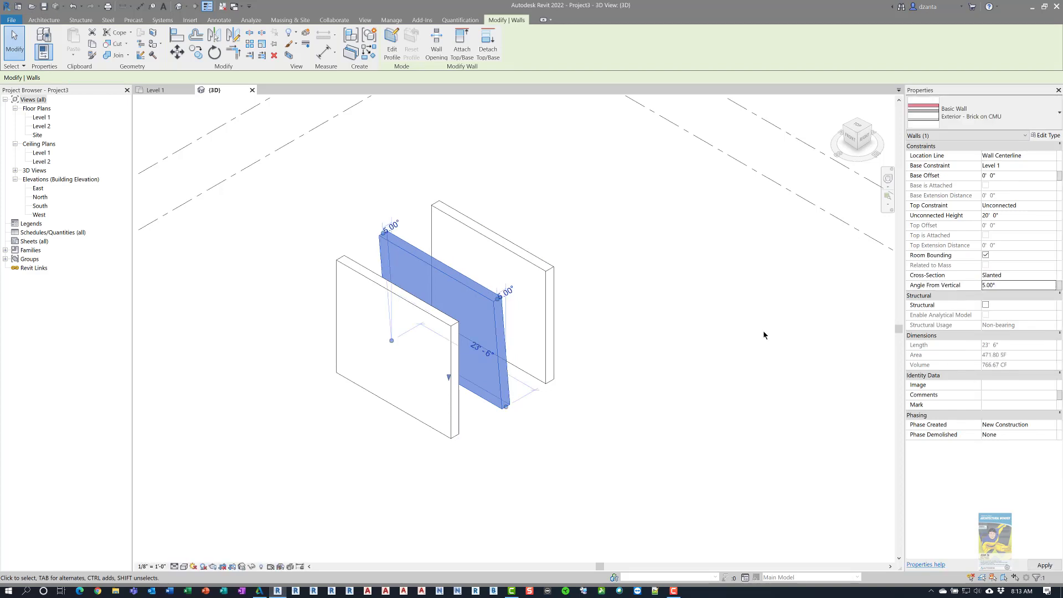
pyautogui.click(736, 341)
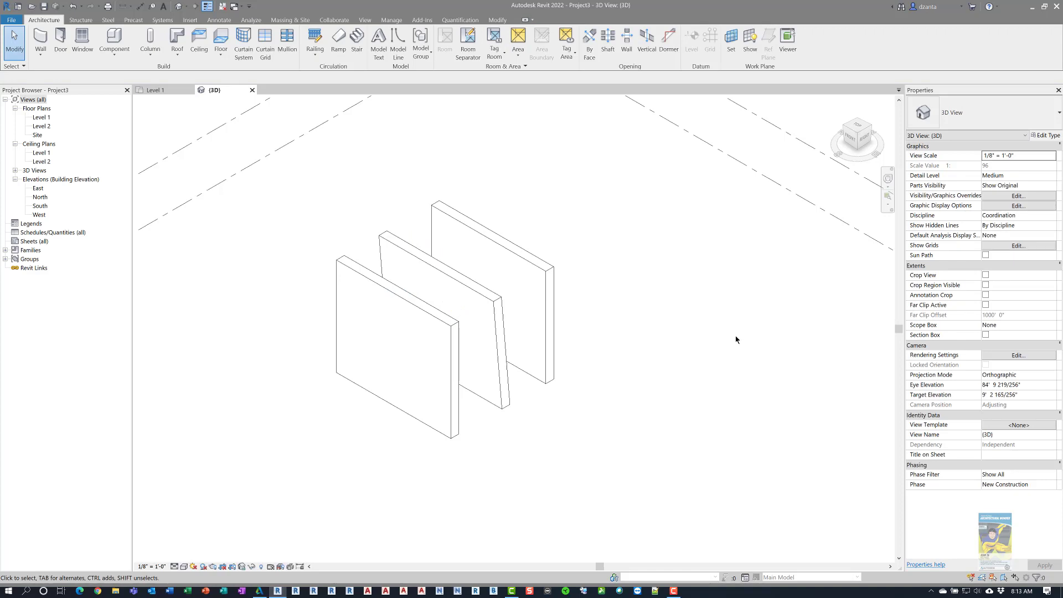
pyautogui.click(555, 292)
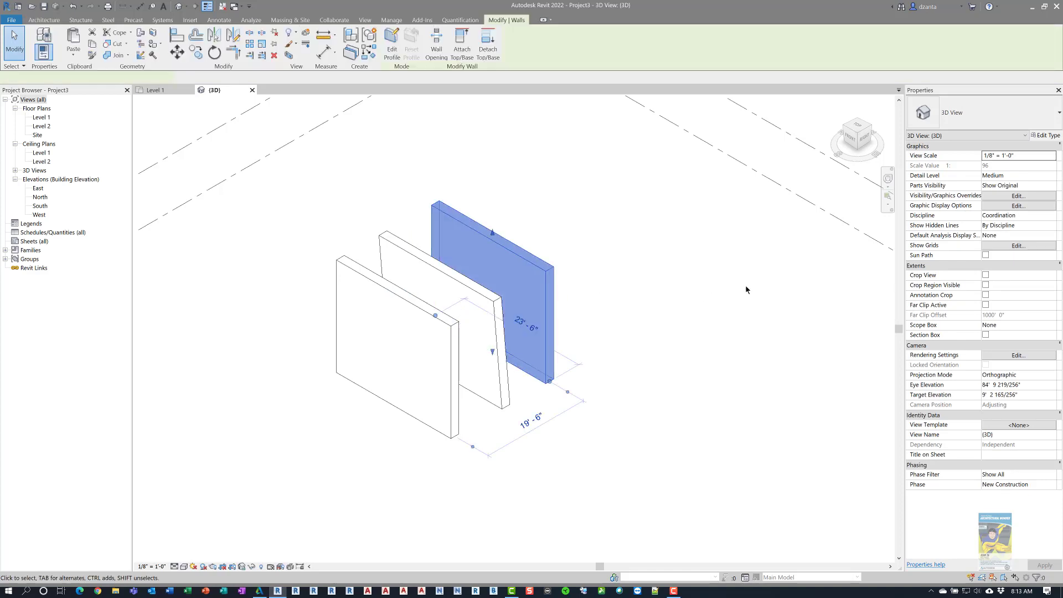
pyautogui.click(1052, 275)
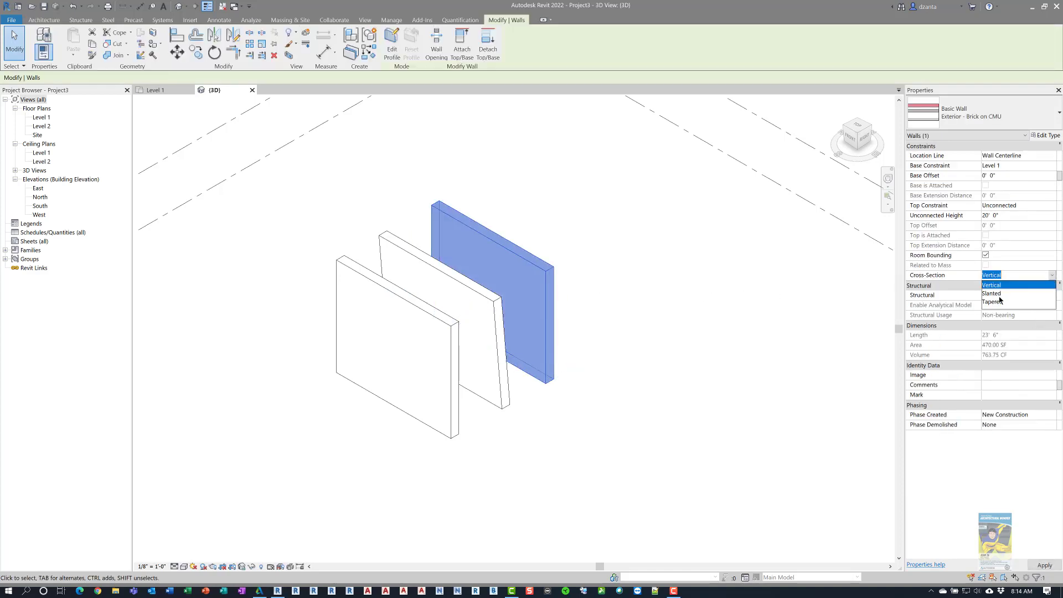
pyautogui.click(994, 303)
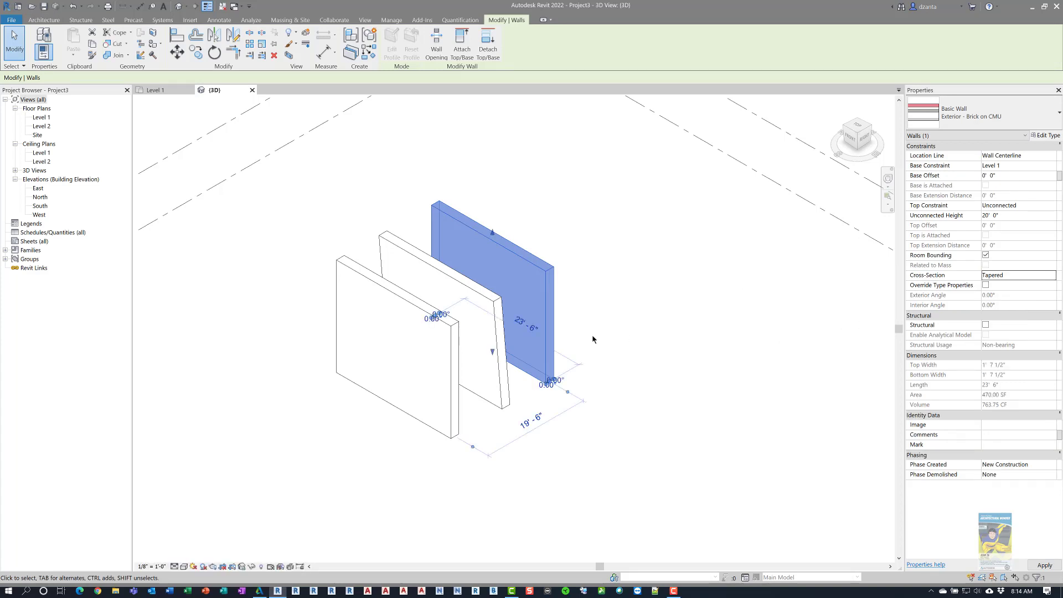
# Enter a 5° taper angle on the back wall as an instance override.
pyautogui.scroll(3, 587, 338)
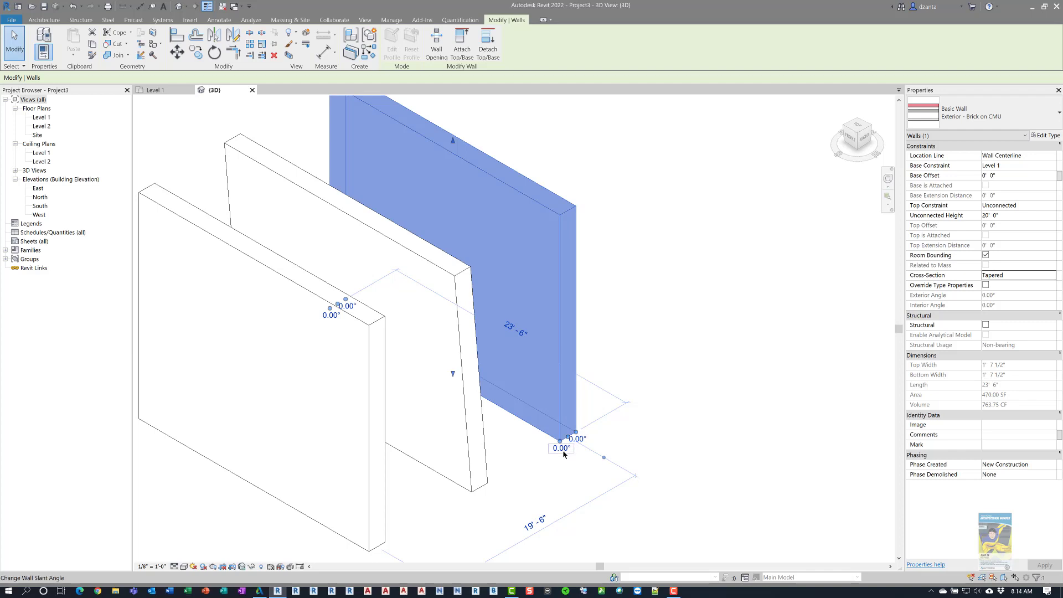
pyautogui.click(562, 450)
pyautogui.write('5')
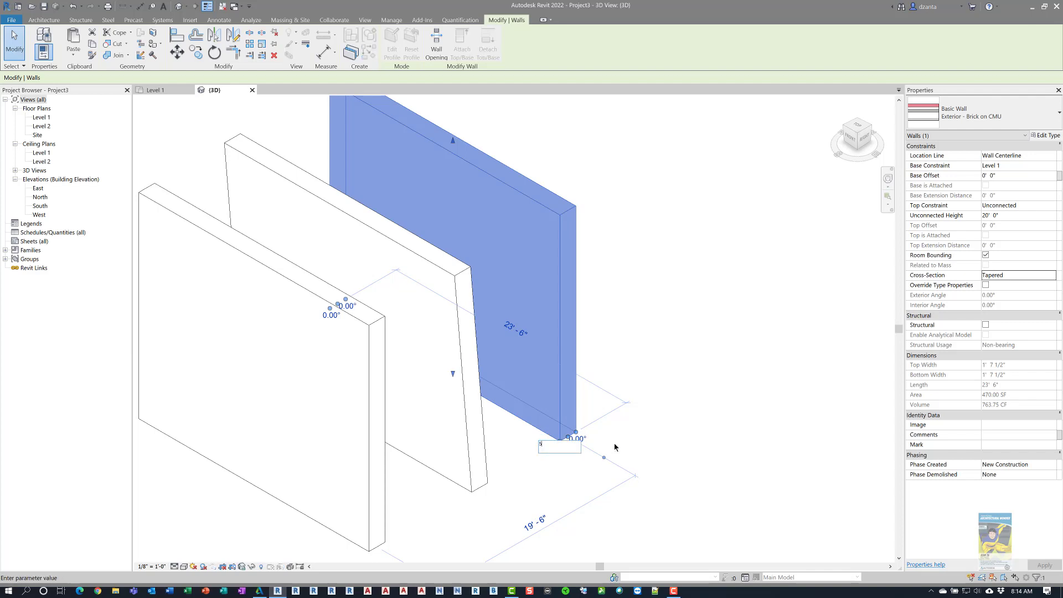
pyautogui.press('Return')
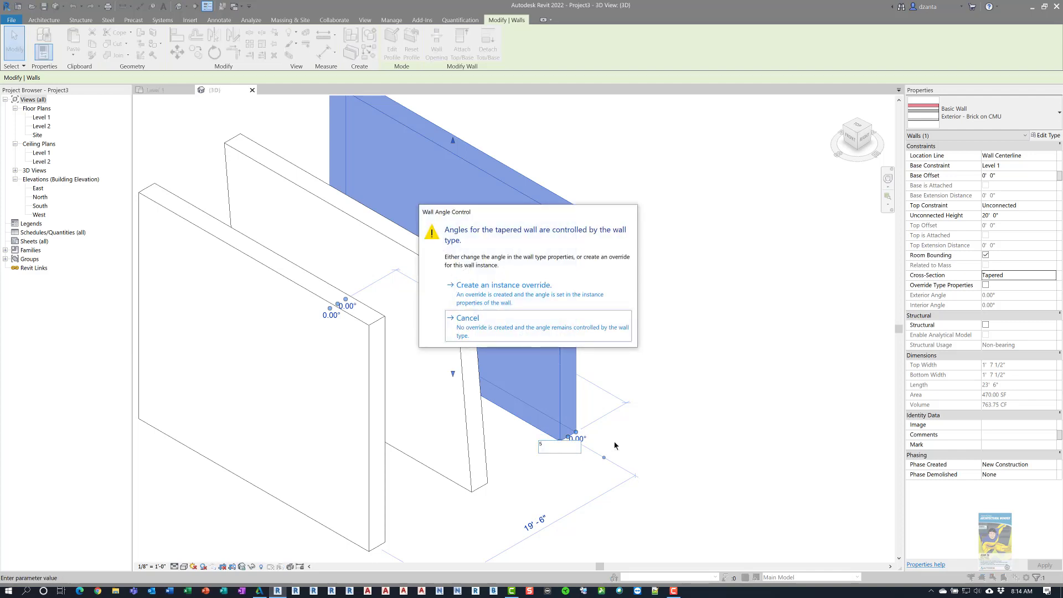
pyautogui.click(540, 294)
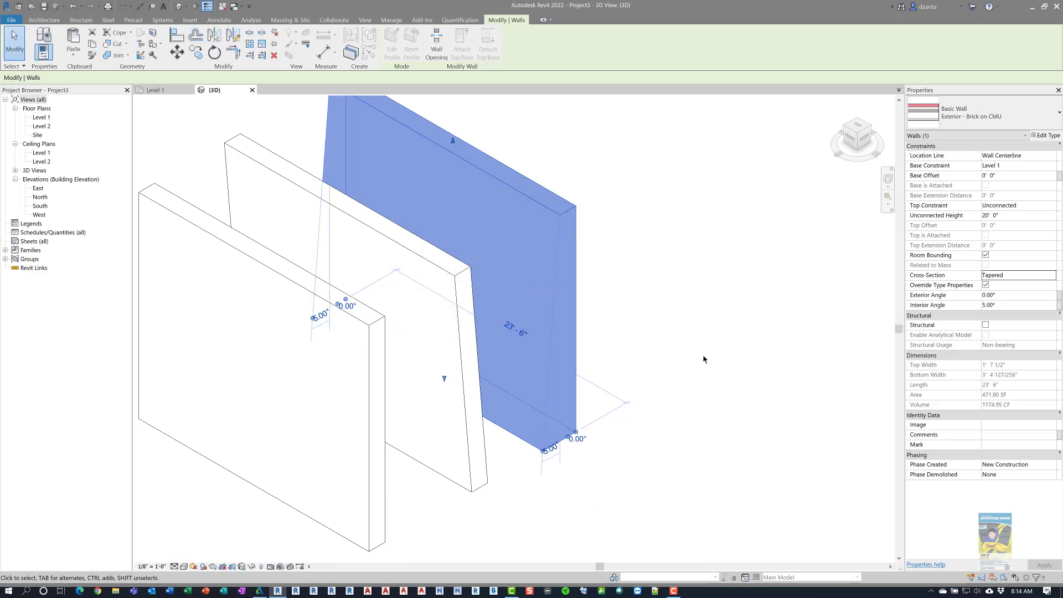
# Set the back wall's Exterior Angle to 10° and apply it.
pyautogui.click(732, 356)
pyautogui.click(547, 458)
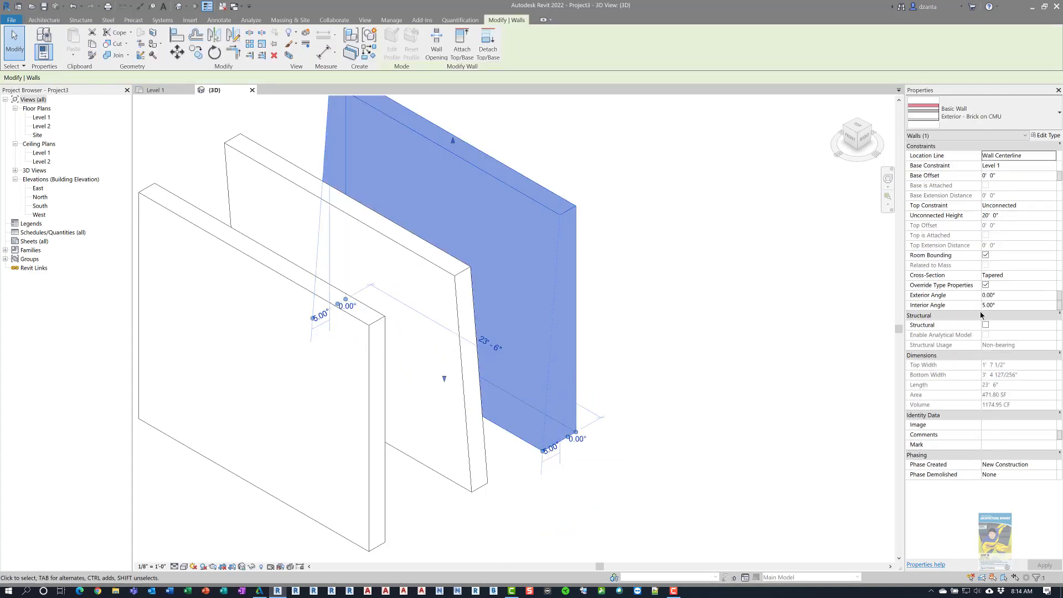
pyautogui.click(997, 304)
pyautogui.click(1014, 295)
pyautogui.write('10')
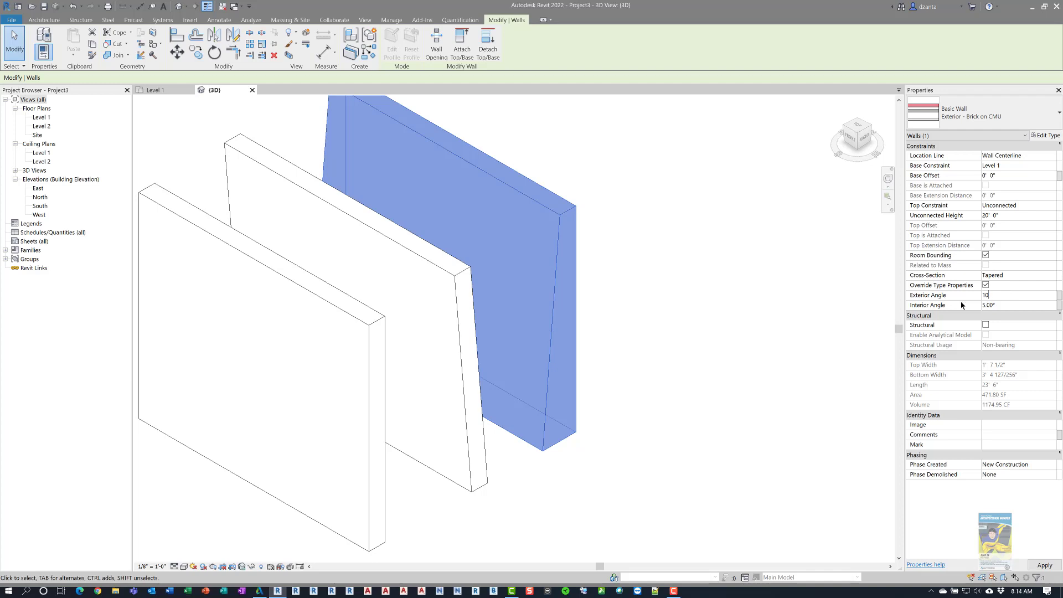
pyautogui.click(745, 348)
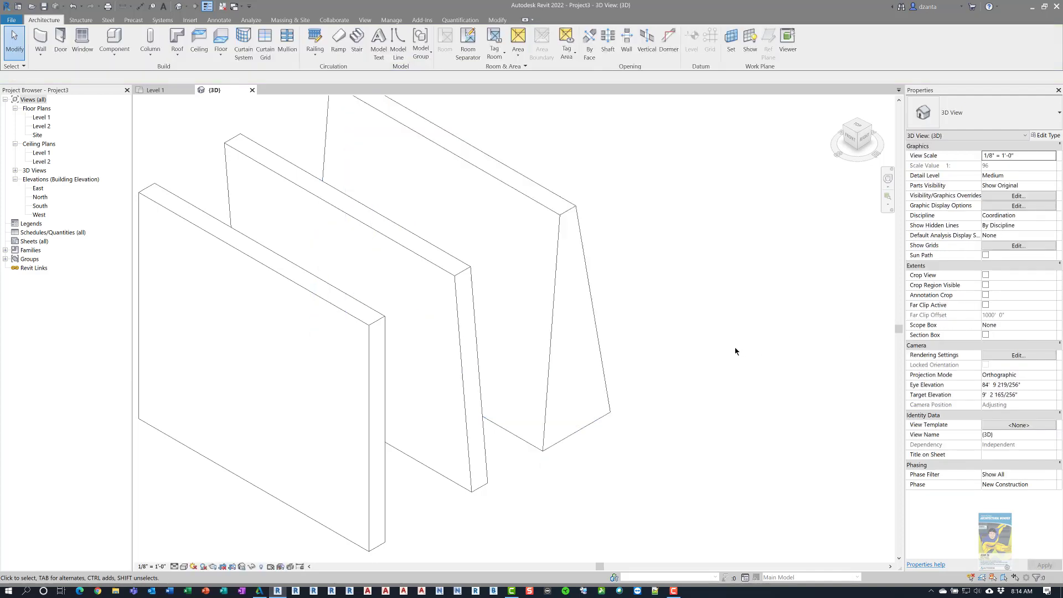
# Draw a section line across the three walls in Level 1, then open Section 1 at Fine detail.
pyautogui.click(155, 90)
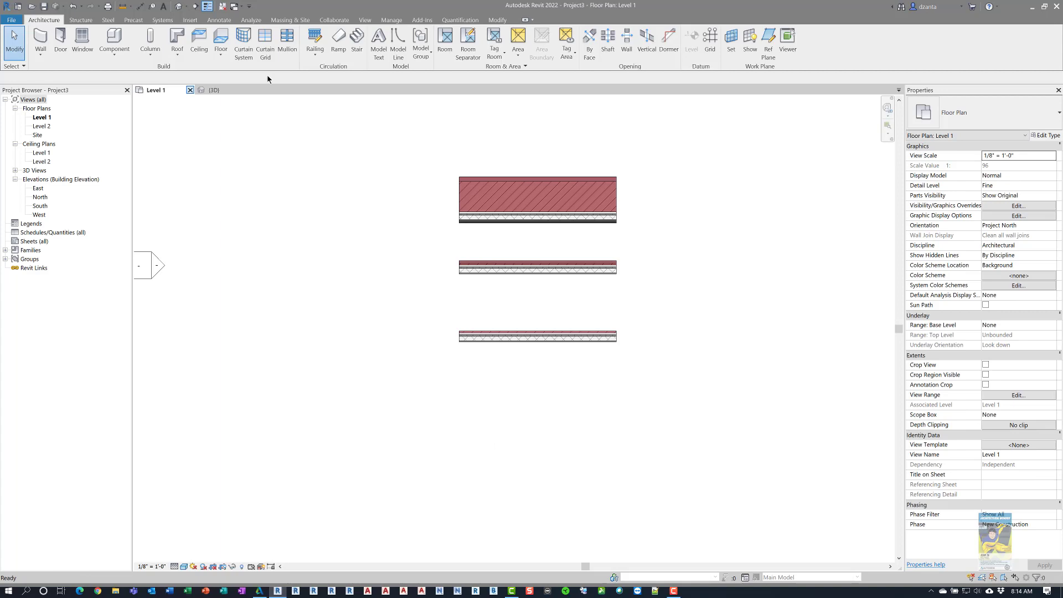
pyautogui.click(365, 20)
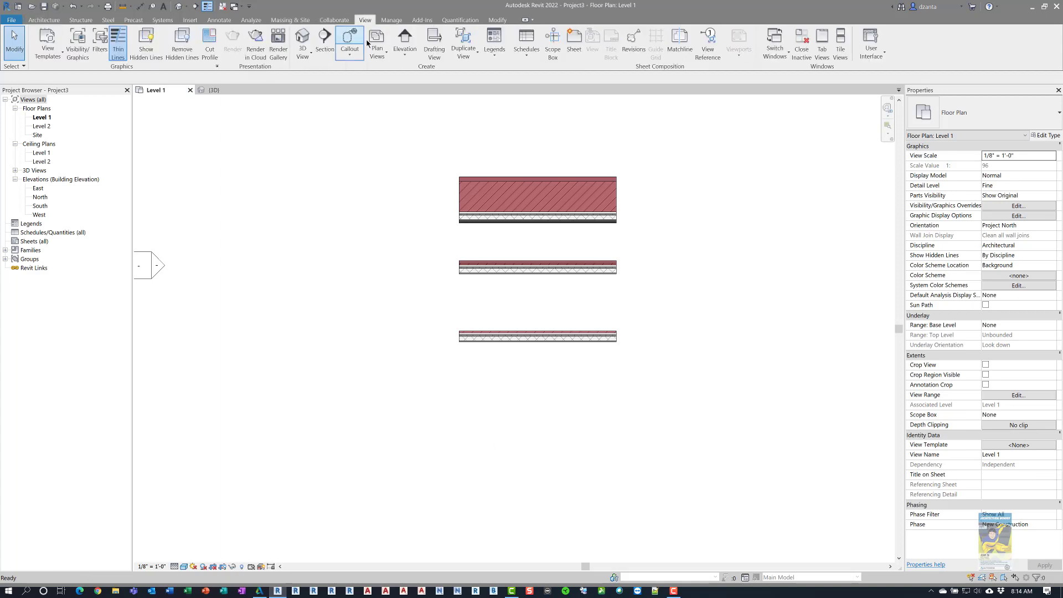
pyautogui.click(324, 42)
pyautogui.click(540, 156)
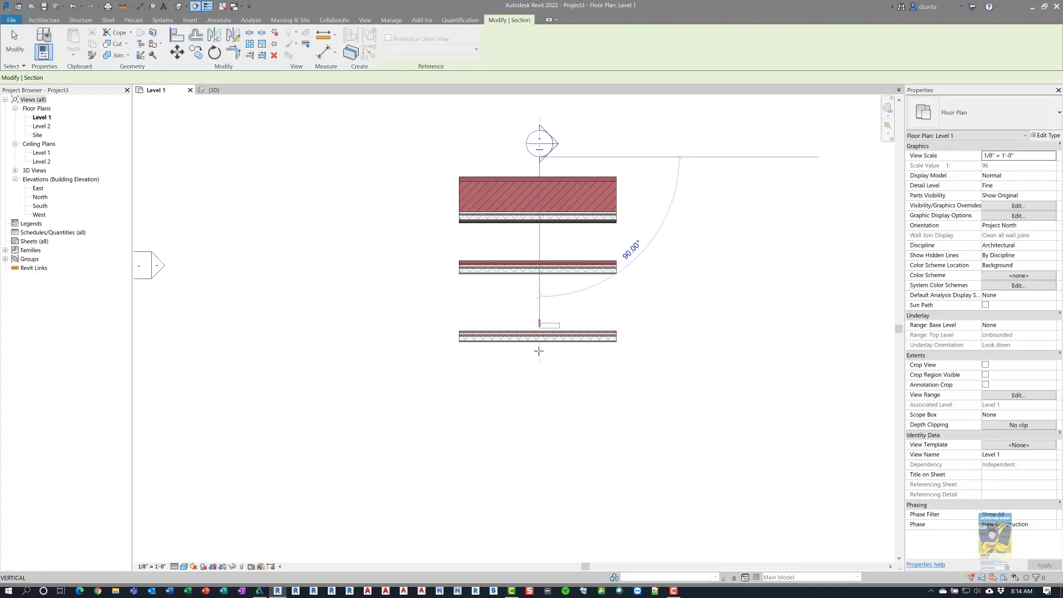
pyautogui.click(540, 361)
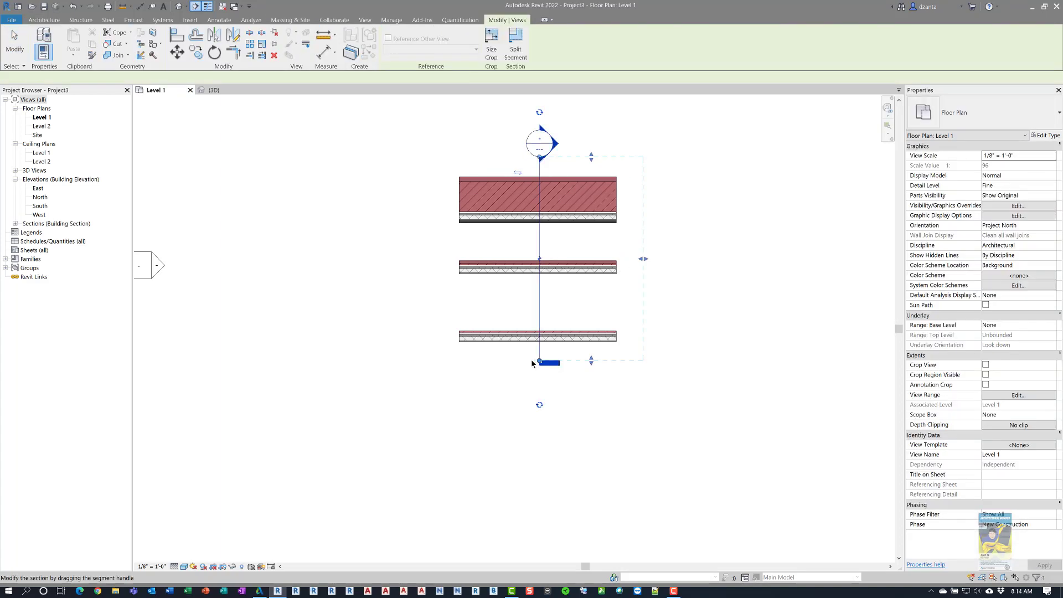
pyautogui.rightClick(251, 426)
pyautogui.click(285, 264)
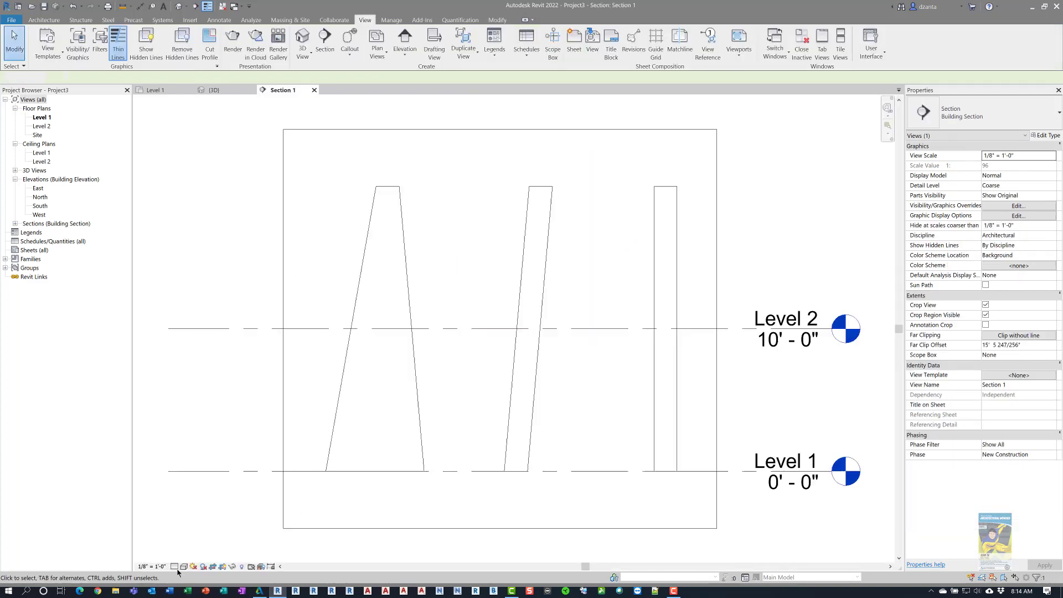
pyautogui.click(175, 566)
pyautogui.click(199, 535)
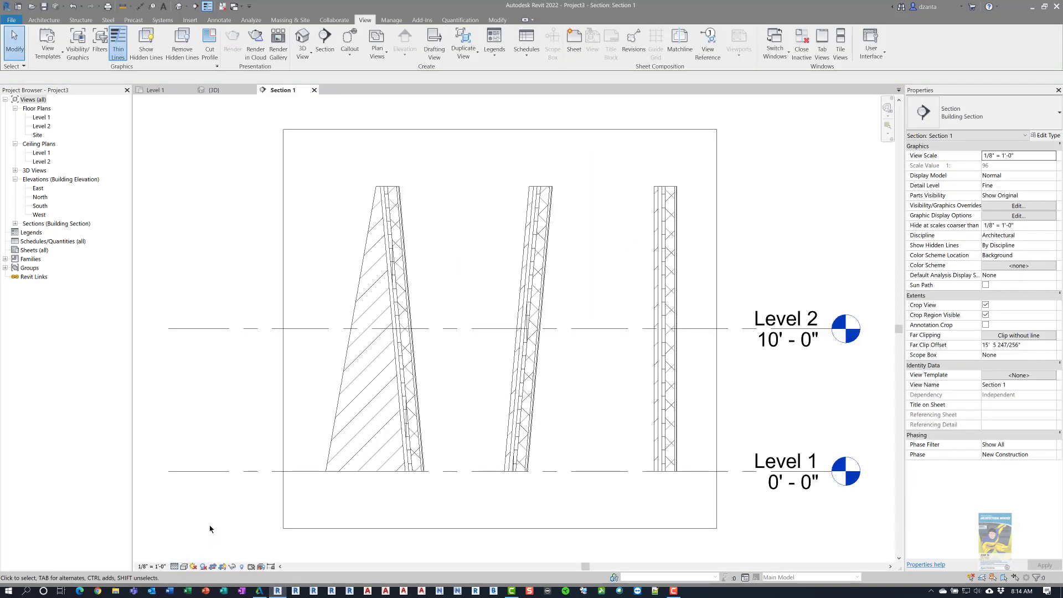
# Set the tapered wall's Interior Angle to 0° in Section 1.
pyautogui.click(414, 376)
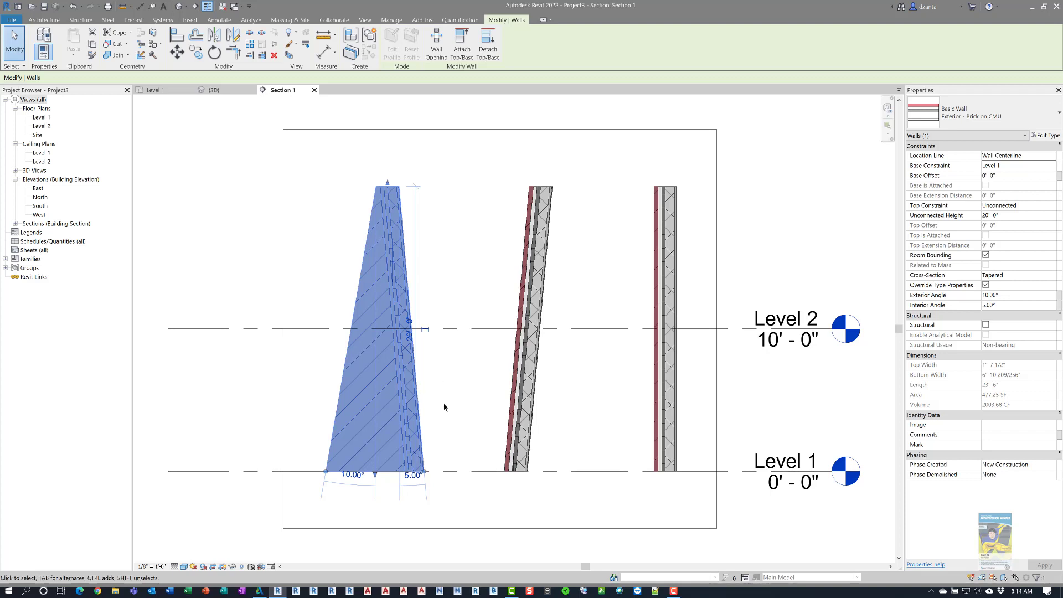
pyautogui.click(1016, 304)
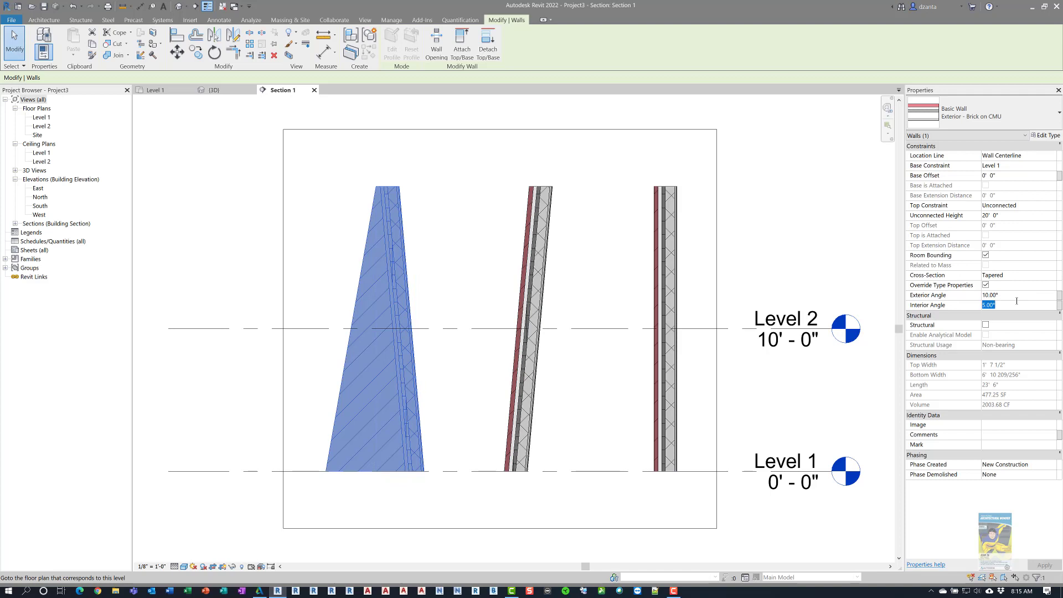
pyautogui.write('0')
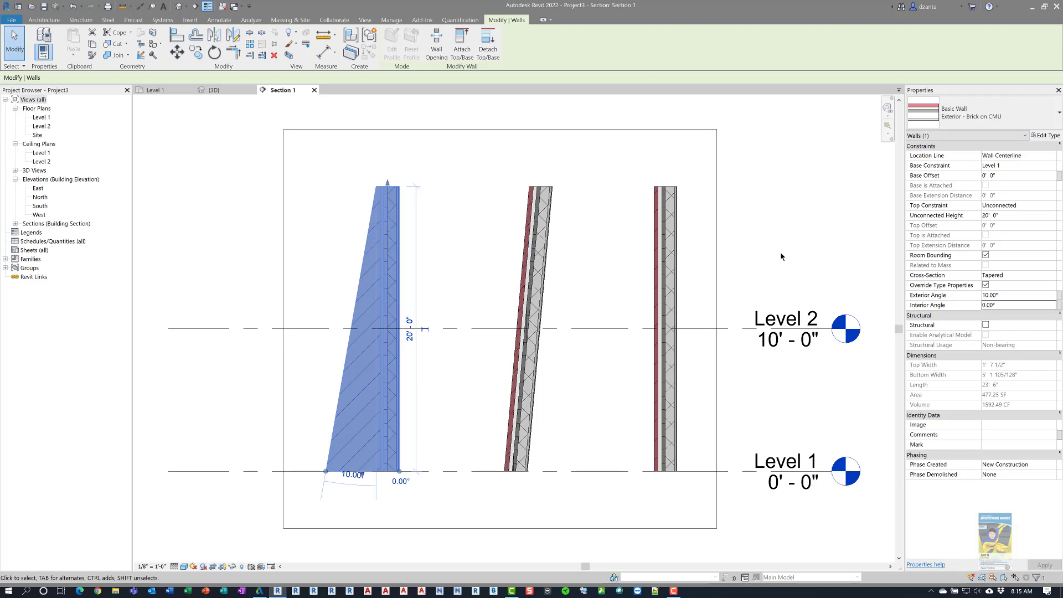
pyautogui.click(462, 240)
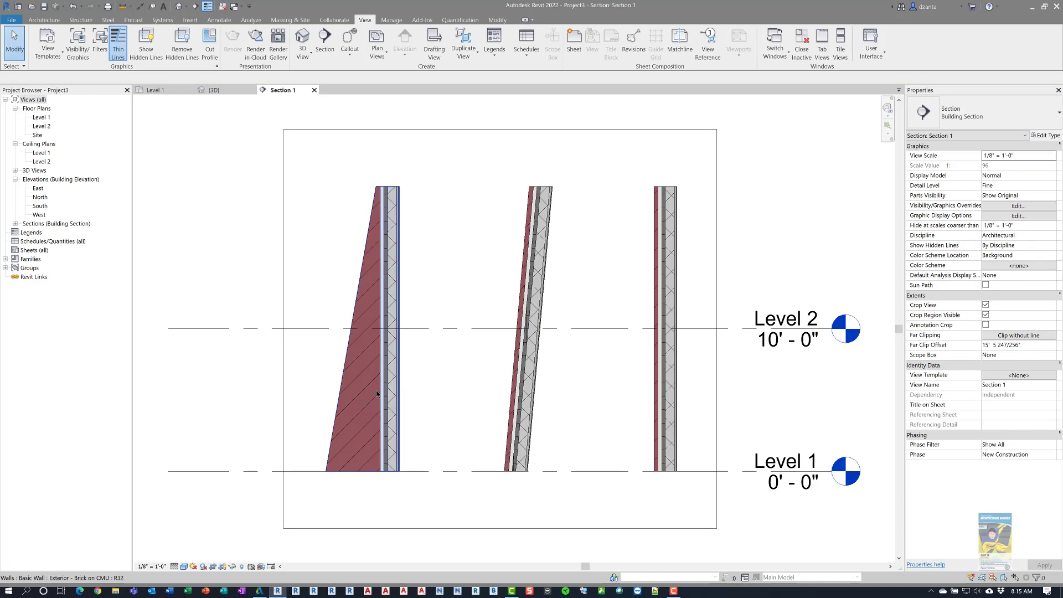
pyautogui.click(355, 400)
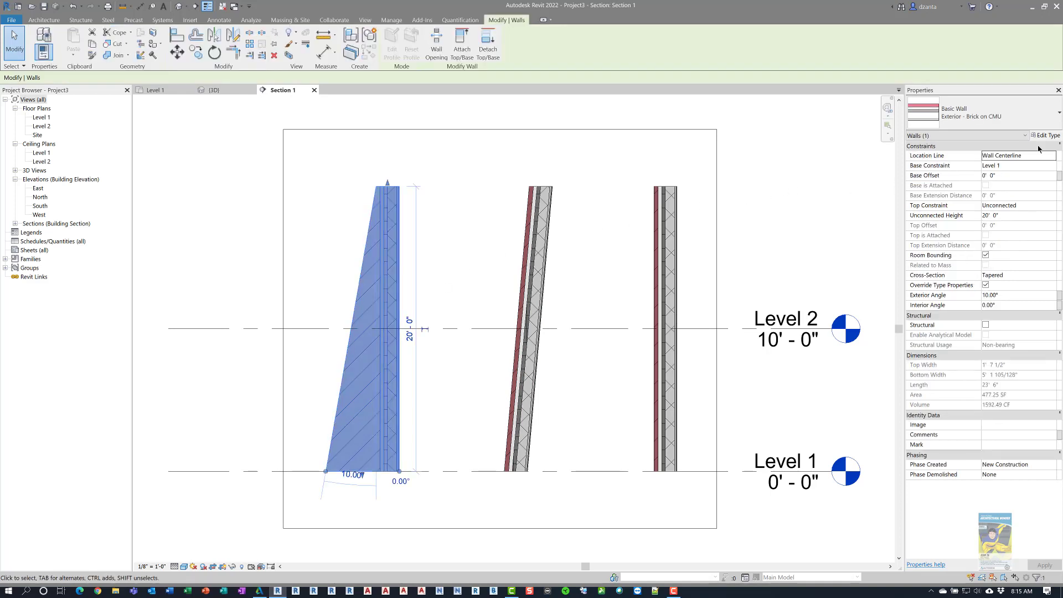
# In the wall type's structure, make Concrete Masonry the Variable layer instead of Brick, Common, then confirm.
pyautogui.click(1045, 135)
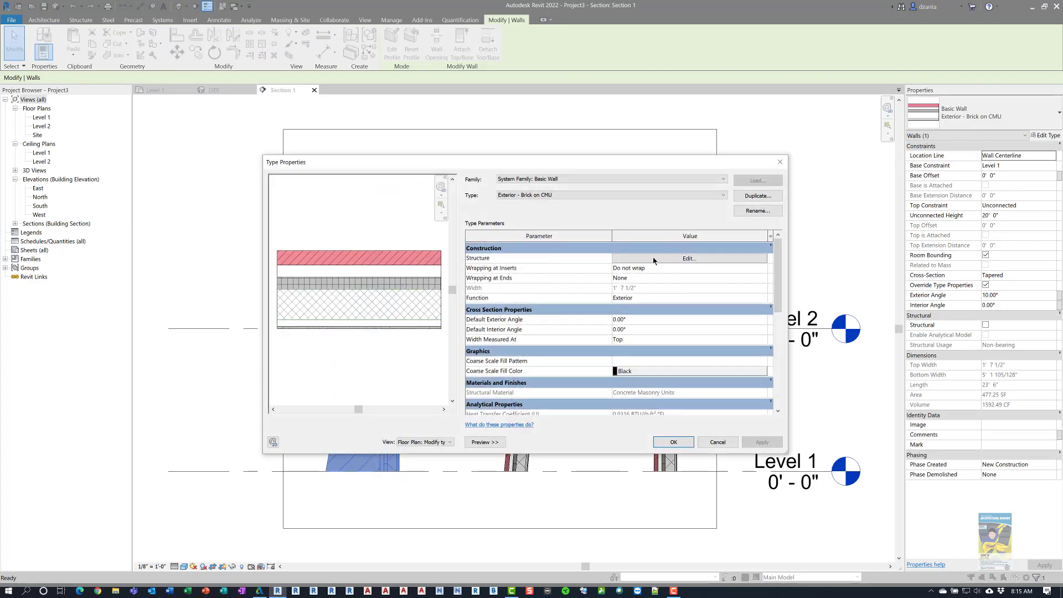
pyautogui.click(655, 258)
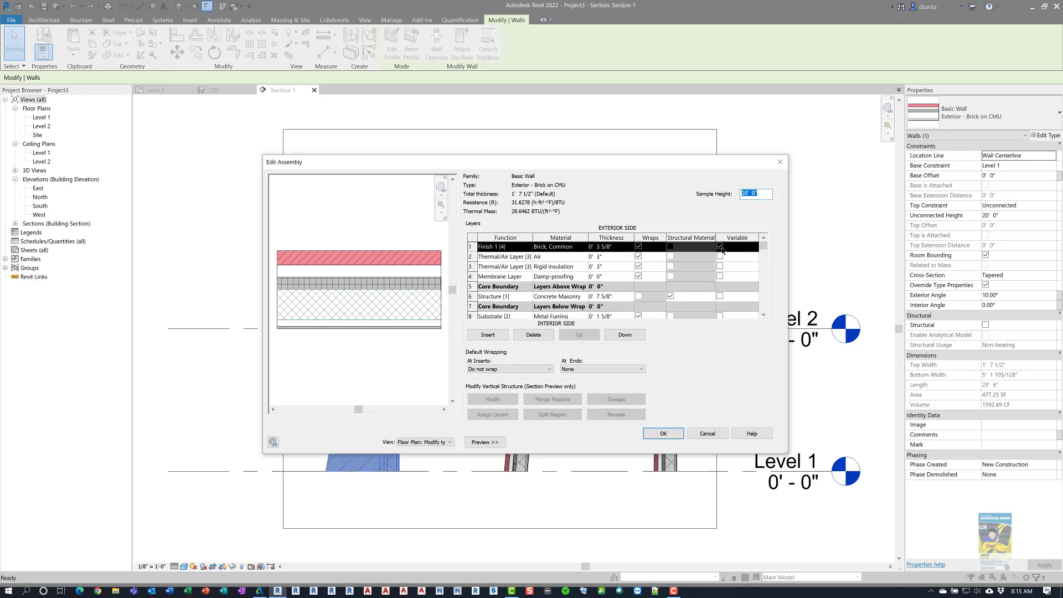
pyautogui.click(719, 296)
pyautogui.click(663, 434)
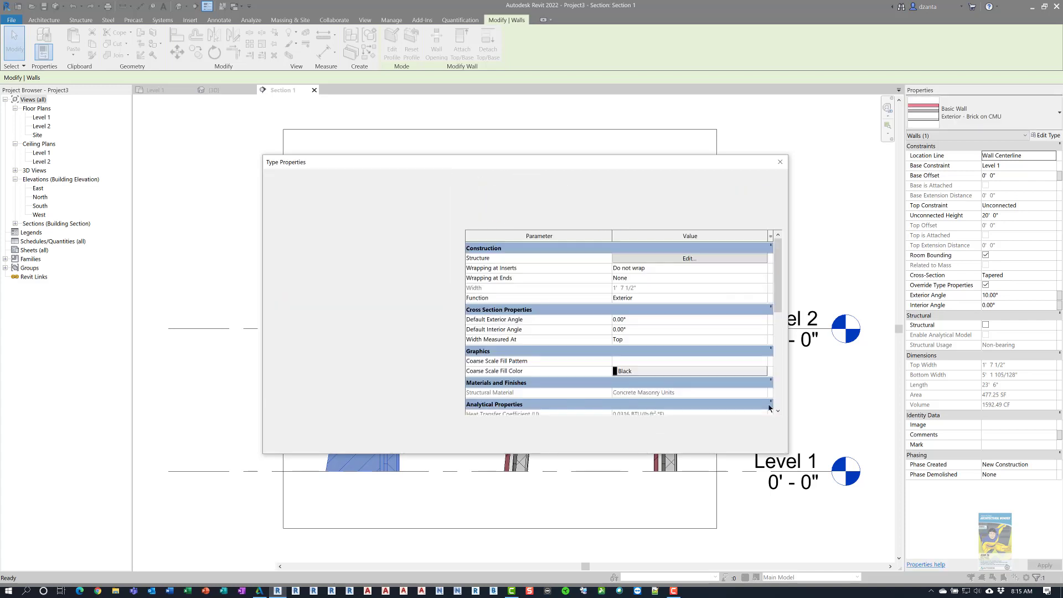
pyautogui.click(675, 442)
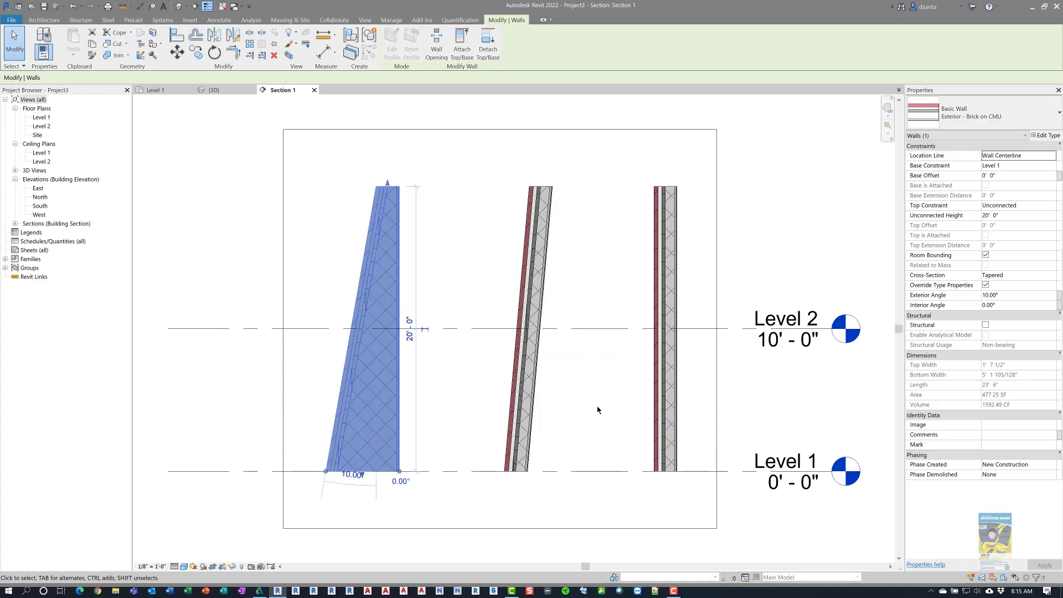
pyautogui.click(470, 394)
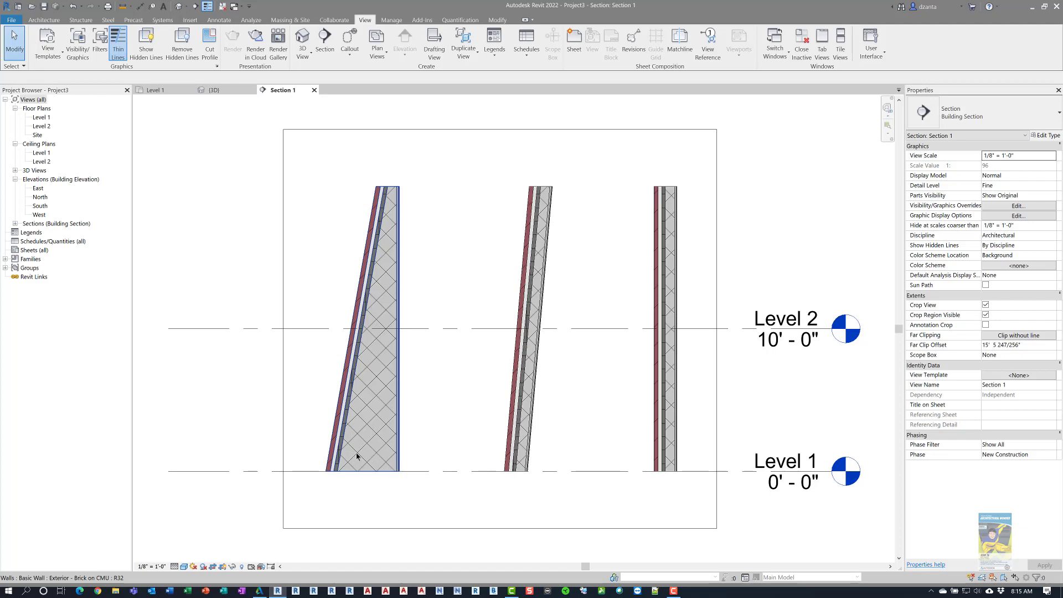
# Reopen Exterior - Brick on CMU's Edit Assembly and toggle Variable so Concrete Masonry stays checked.
pyautogui.click(360, 424)
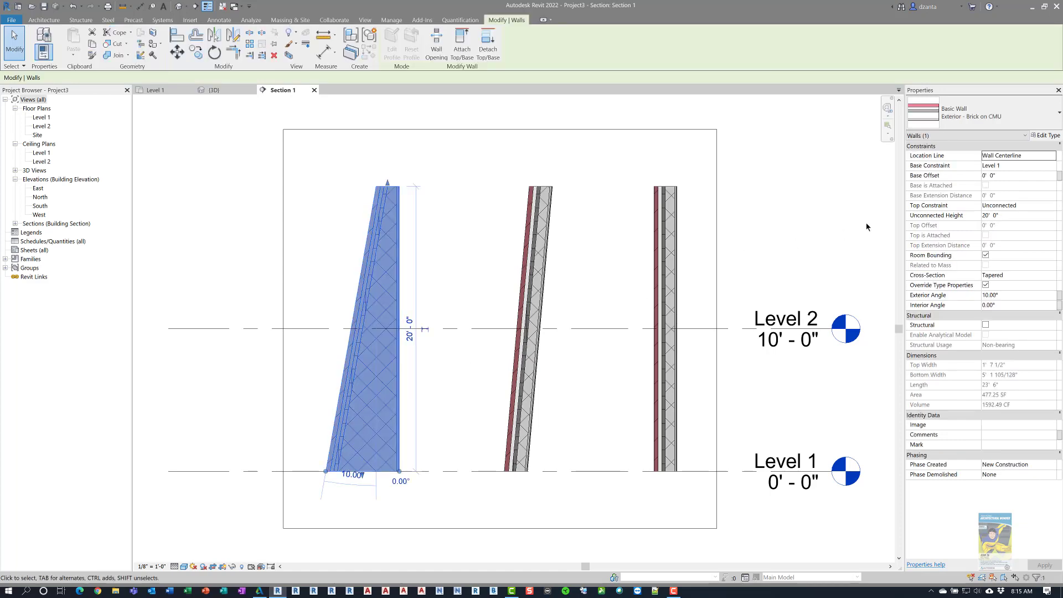
pyautogui.click(1044, 140)
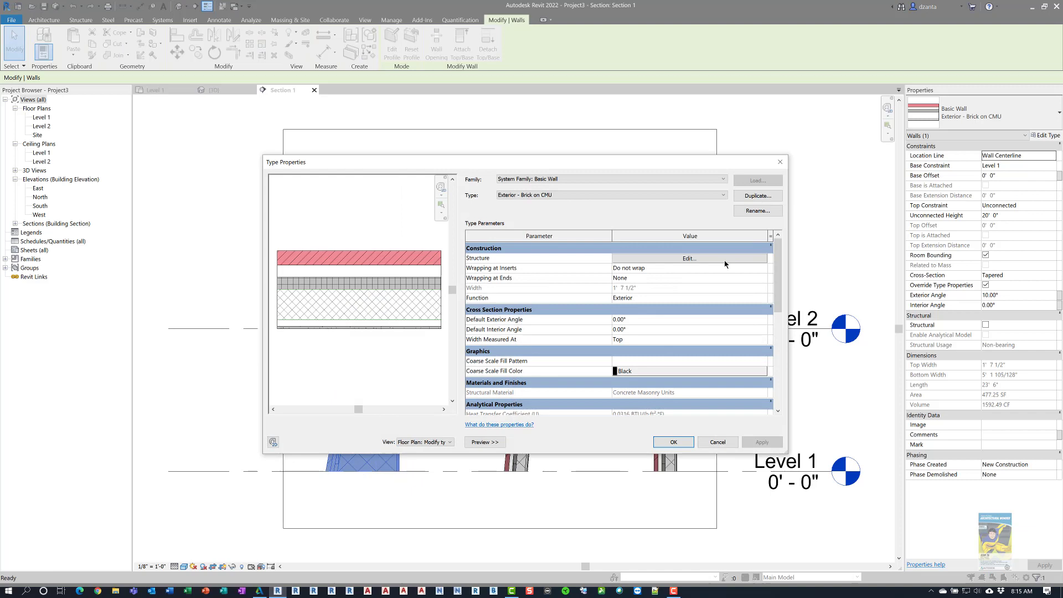
pyautogui.click(689, 325)
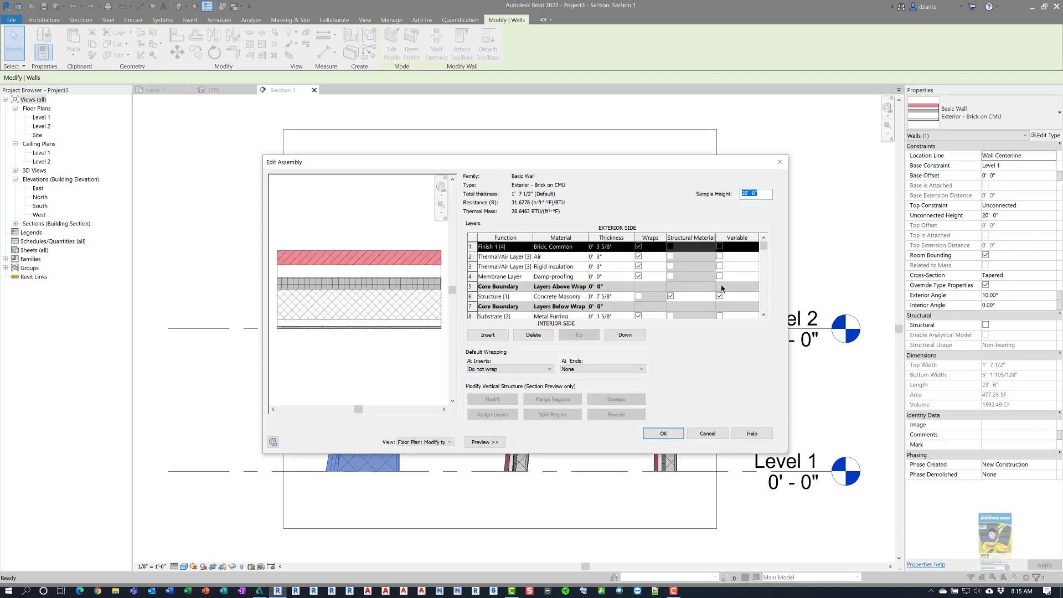
pyautogui.click(720, 246)
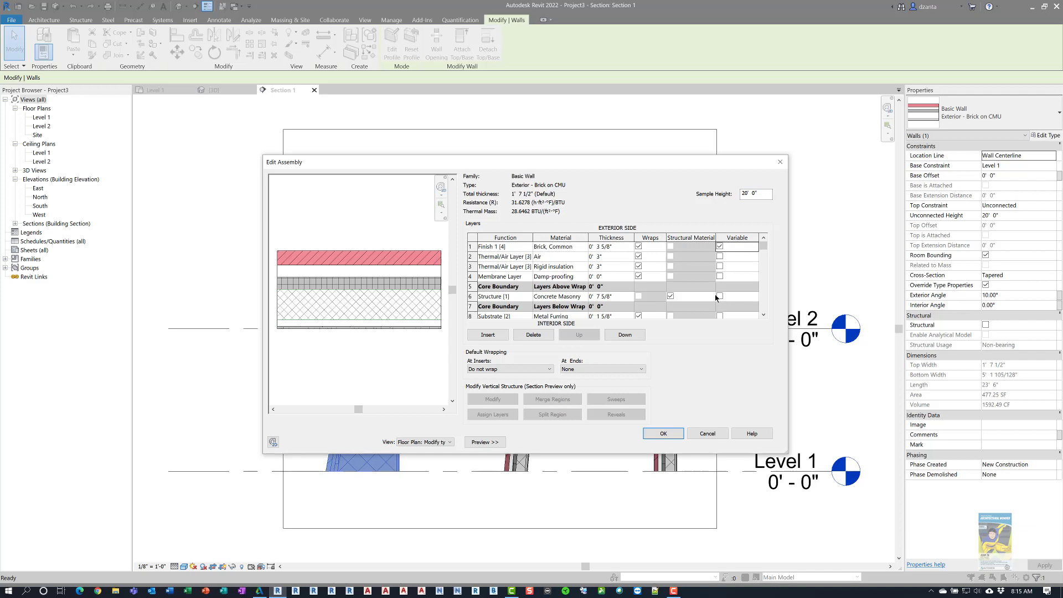
pyautogui.click(720, 297)
pyautogui.click(719, 296)
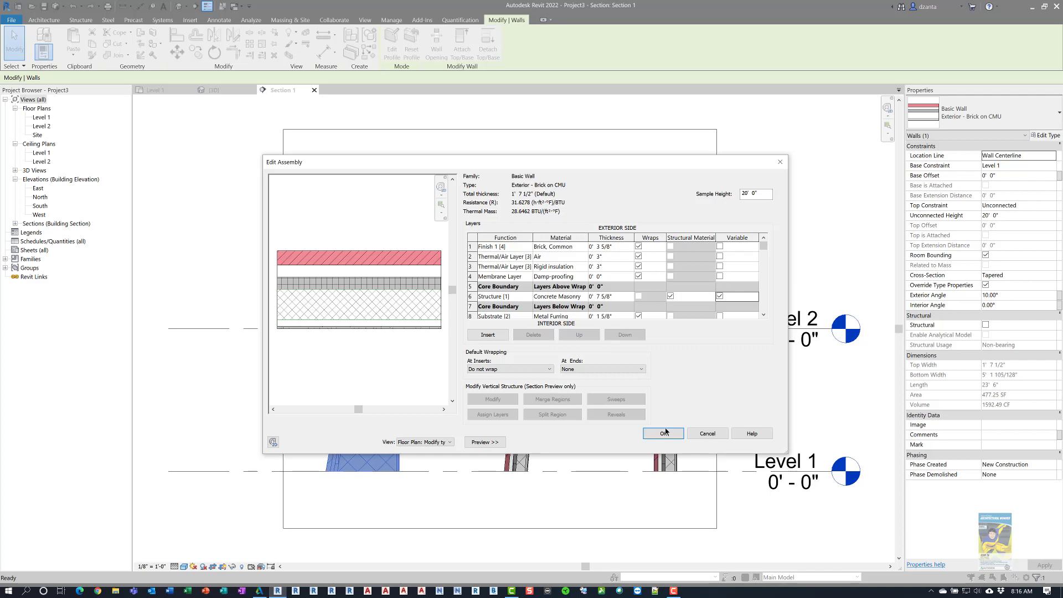
# Switch the wall preview to Section and unlock the bottom of the Concrete Masonry layer.
pyautogui.click(415, 446)
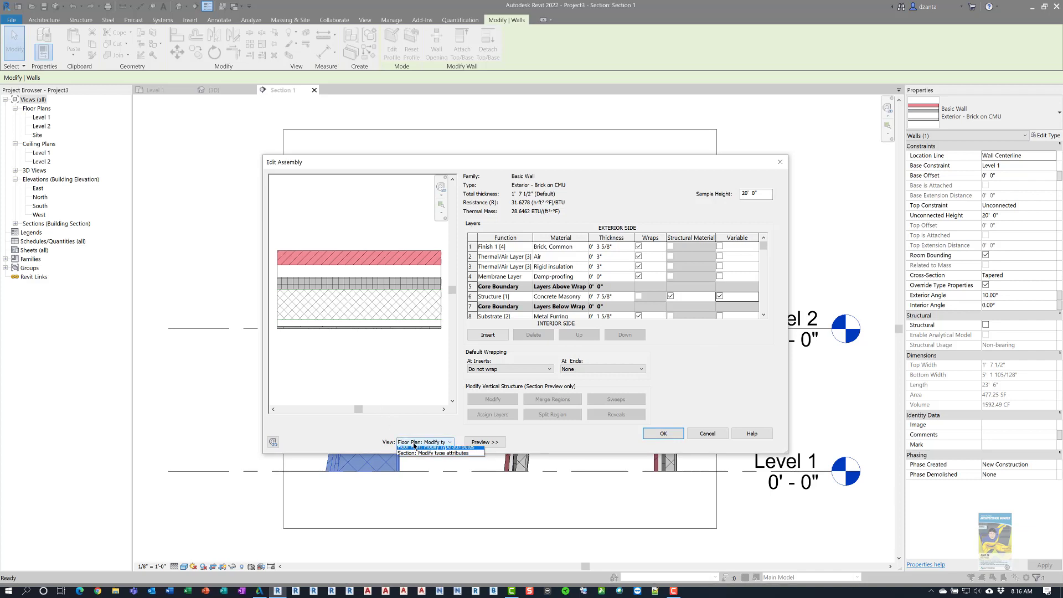
pyautogui.click(421, 458)
pyautogui.scroll(5, 379, 387)
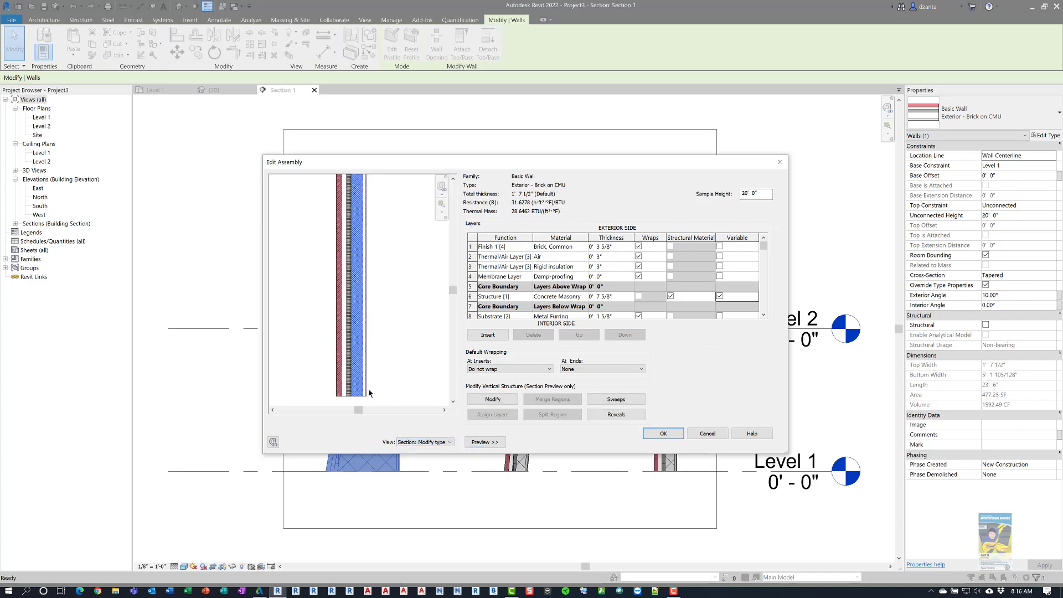
pyautogui.scroll(3, 373, 322)
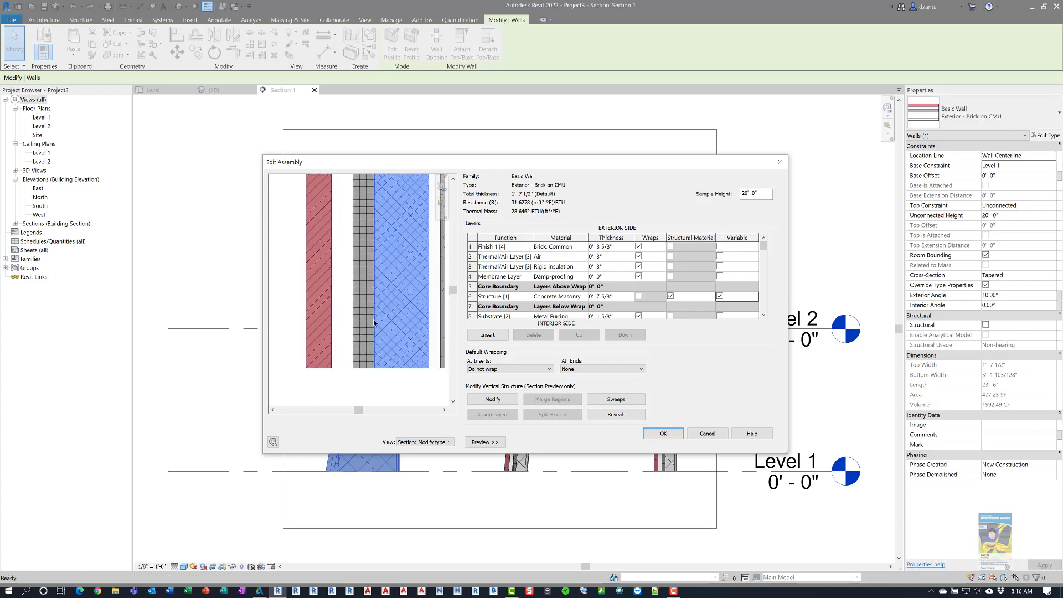
pyautogui.click(513, 402)
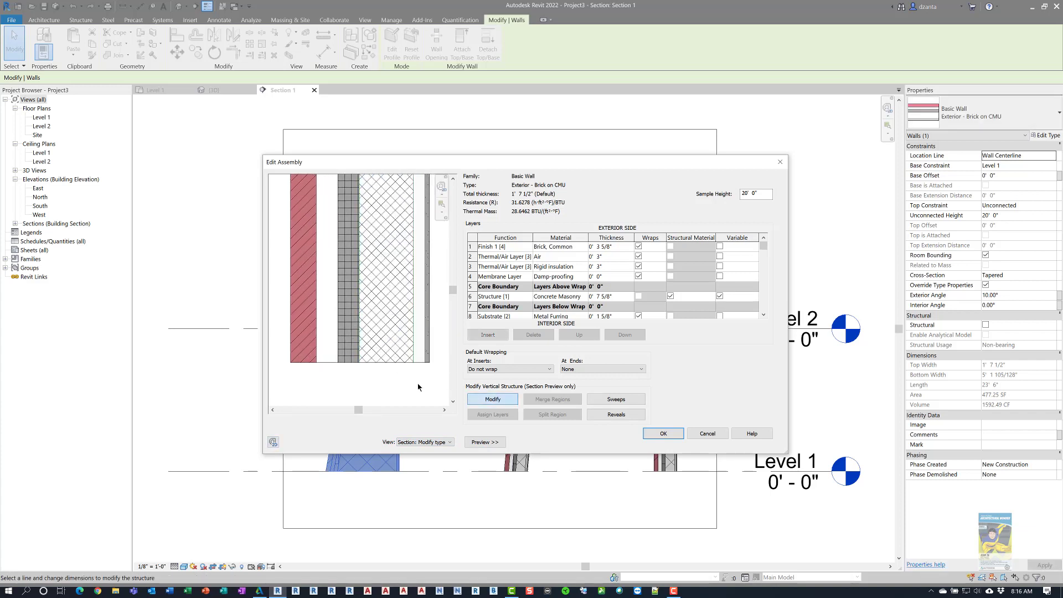
pyautogui.scroll(3, 380, 366)
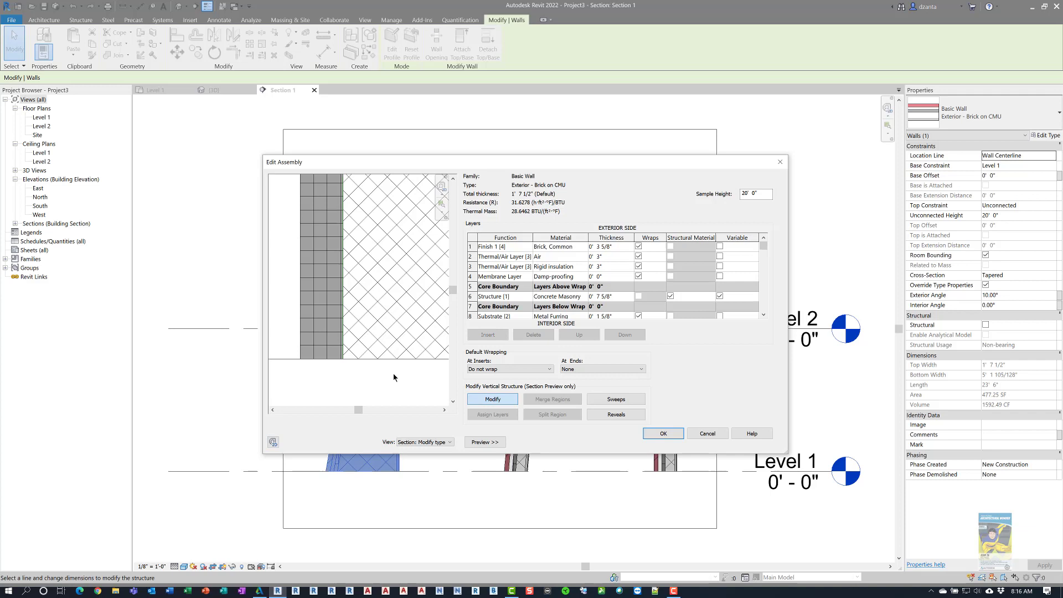
pyautogui.scroll(-2, 365, 382)
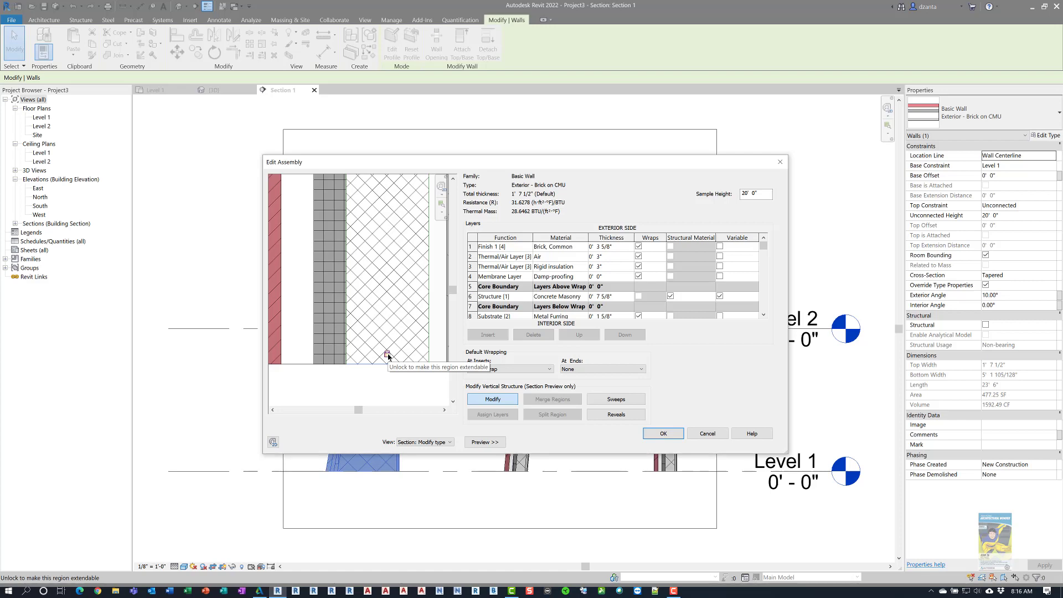
pyautogui.click(661, 433)
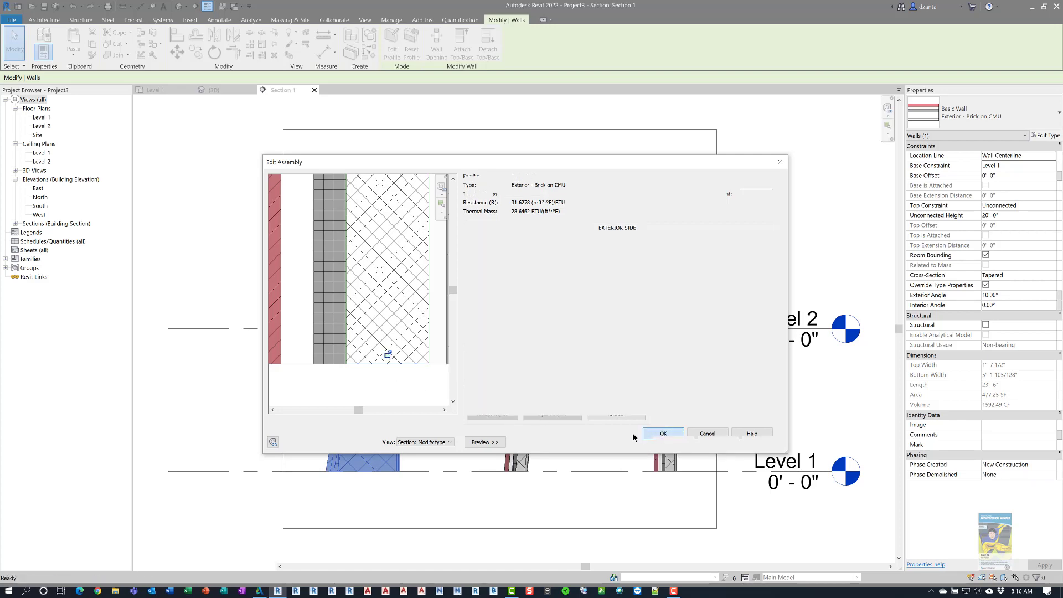
# Confirm the wall type changes and drag the tapered wall's CMU core down below Level 1.
pyautogui.click(667, 441)
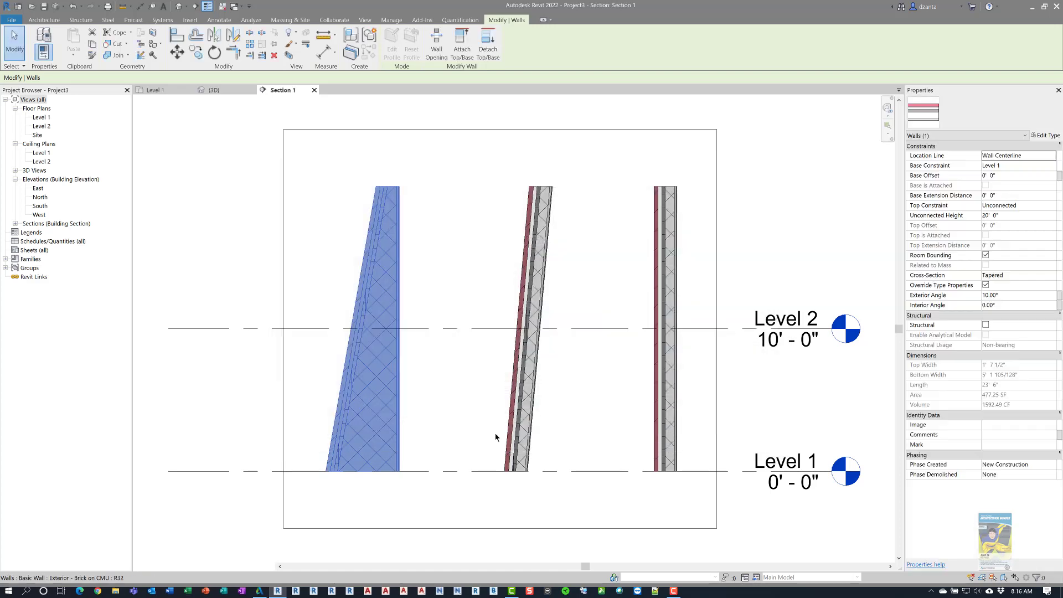
pyautogui.click(442, 421)
pyautogui.scroll(3, 389, 431)
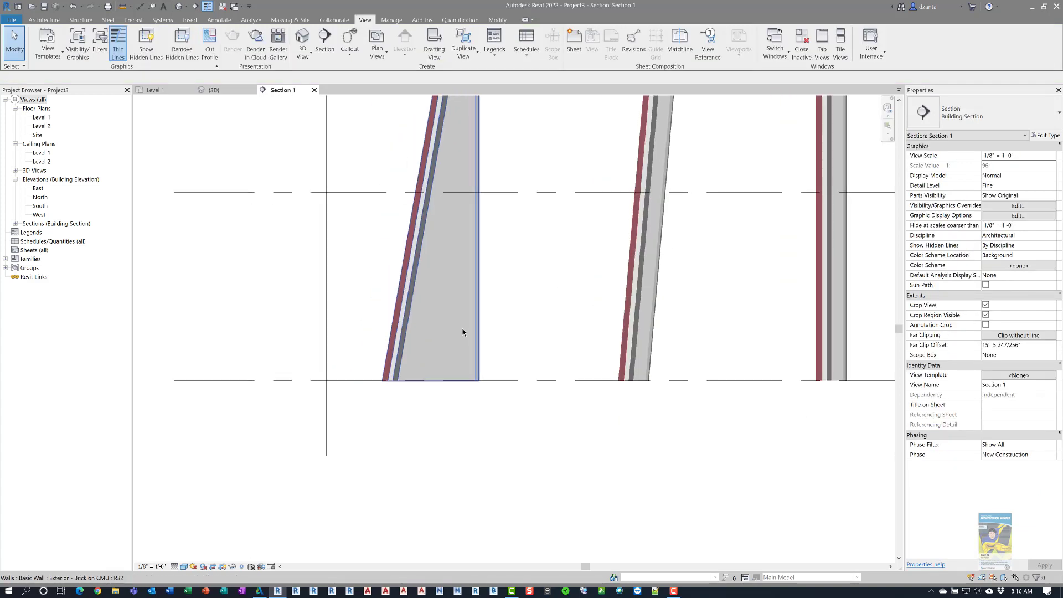
pyautogui.scroll(2, 462, 332)
pyautogui.click(422, 416)
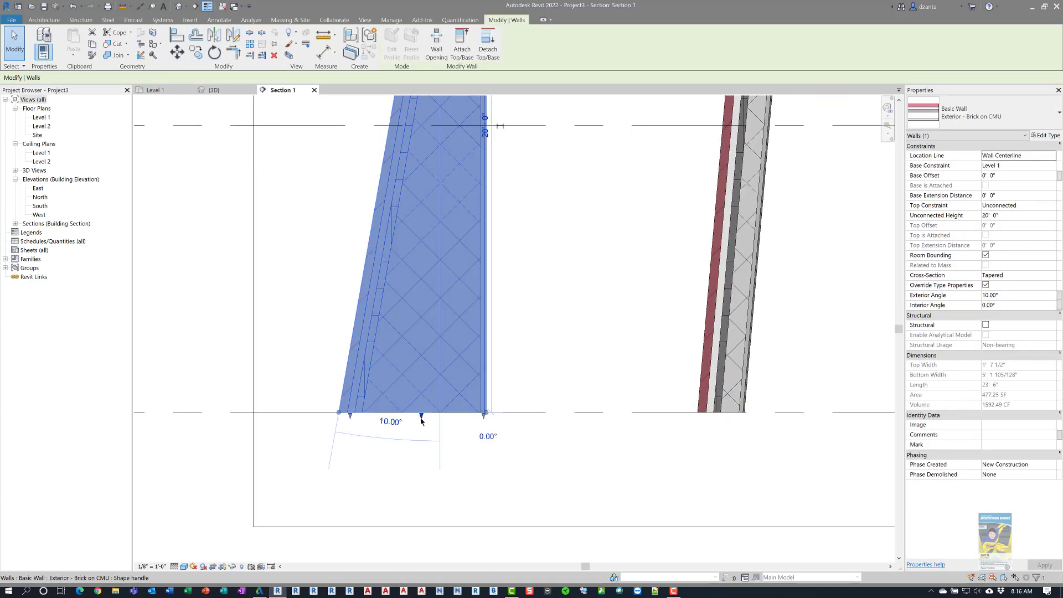
pyautogui.moveTo(421, 419); pyautogui.dragTo(415, 499)
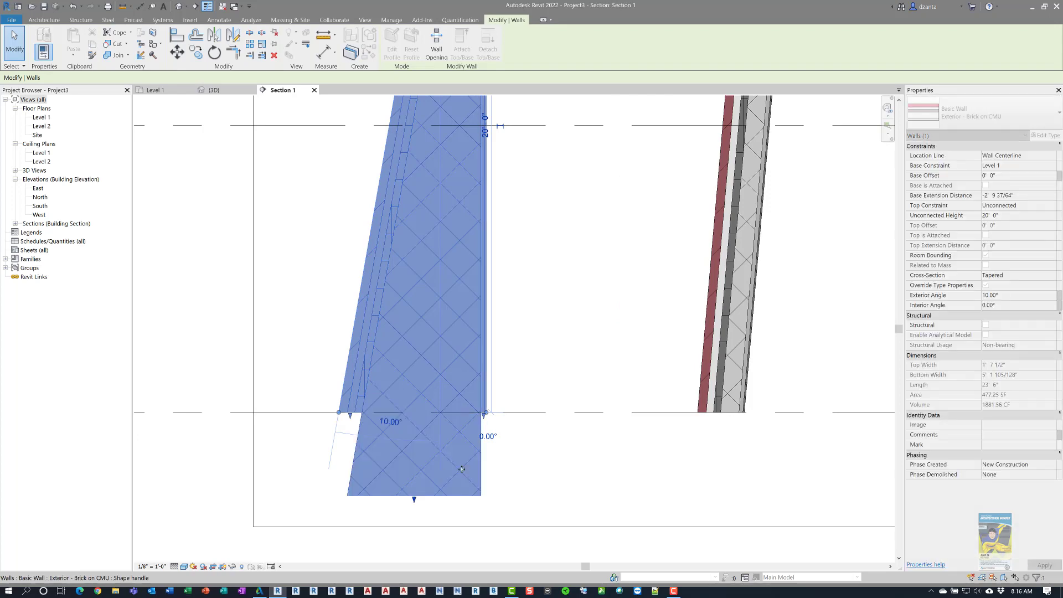
pyautogui.click(559, 458)
# Drag the slanted and vertical walls' CMU cores down below Level 1 too.
pyautogui.scroll(-2, 590, 448)
pyautogui.moveTo(589, 448); pyautogui.dragTo(516, 461, button='middle')
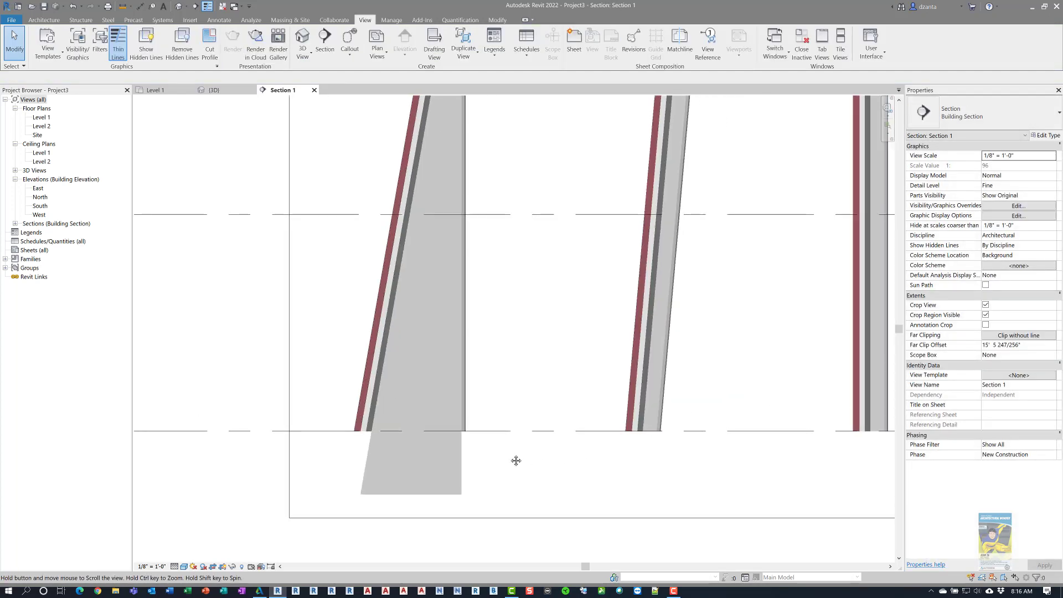
pyautogui.scroll(-2, 510, 453)
pyautogui.click(570, 433)
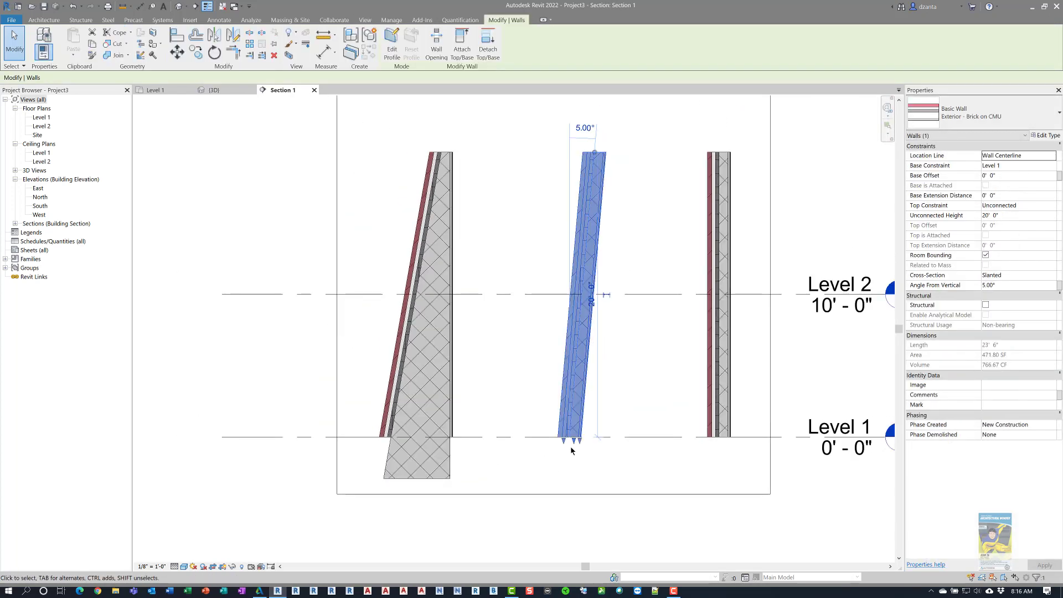
pyautogui.moveTo(572, 441); pyautogui.dragTo(571, 480)
pyautogui.click(720, 421)
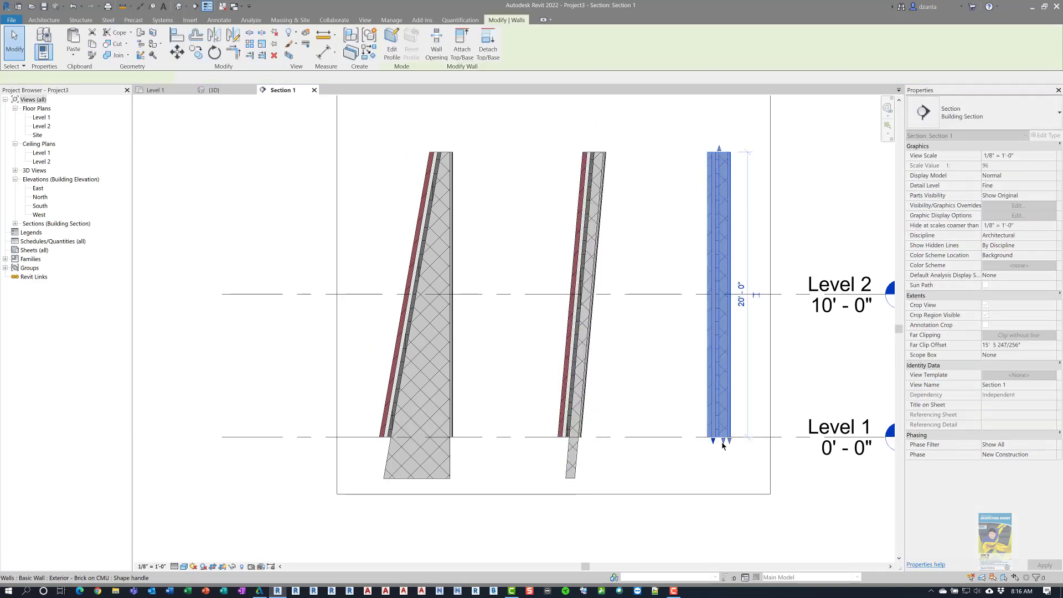
pyautogui.moveTo(723, 446); pyautogui.dragTo(724, 474)
pyautogui.click(666, 468)
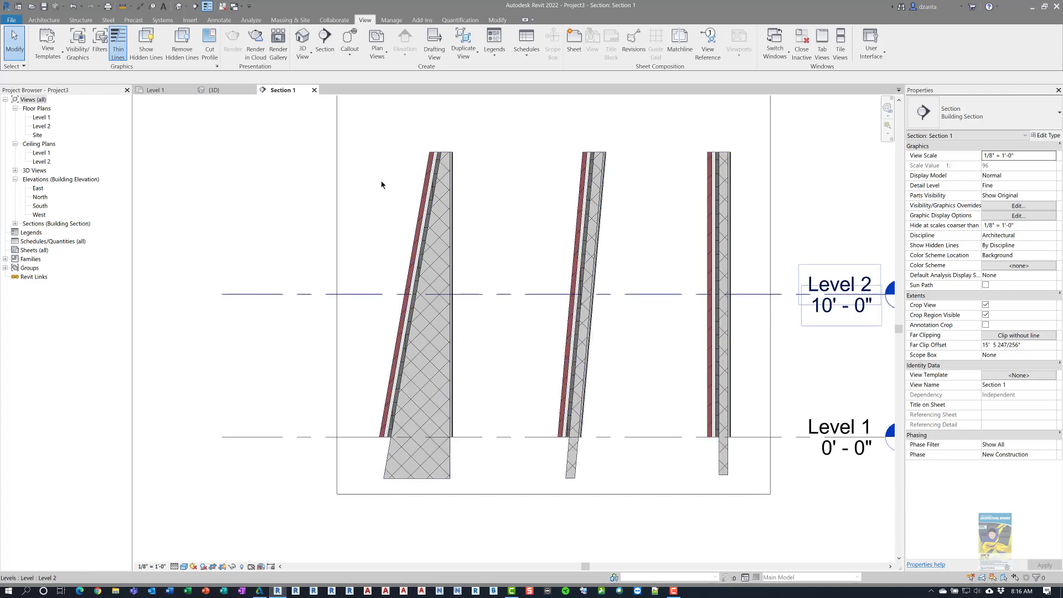
# Switch to the {3D} view and orbit to show the brick faces with CMU cores below.
pyautogui.click(213, 89)
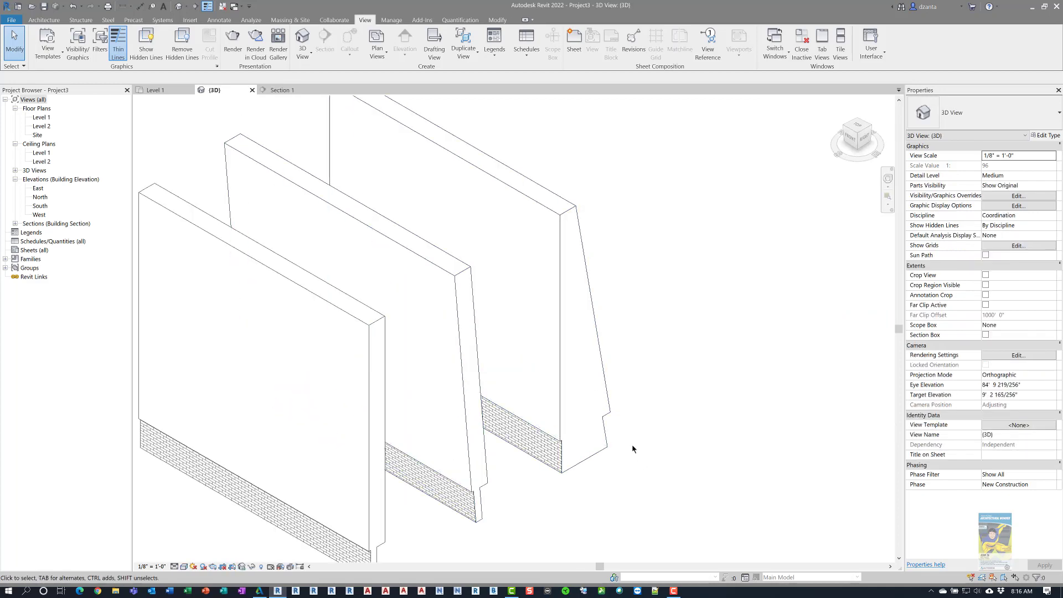
pyautogui.keyDown('shift'); pyautogui.moveTo(635, 412); pyautogui.dragTo(557, 384, button='middle'); pyautogui.keyUp('shift')
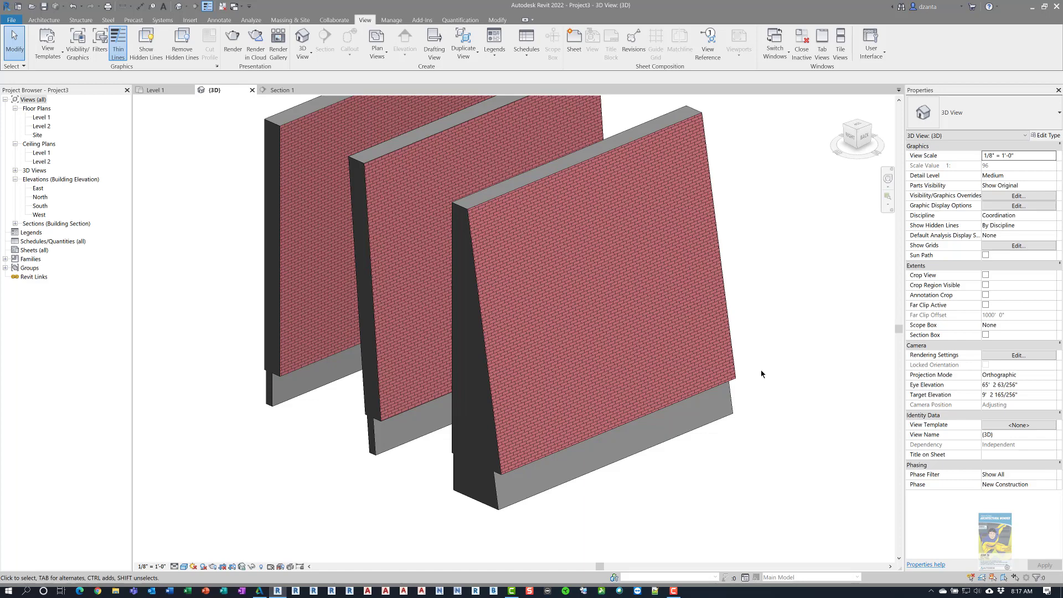
pyautogui.keyDown('shift'); pyautogui.moveTo(761, 374); pyautogui.dragTo(735, 408, button='middle'); pyautogui.keyUp('shift')
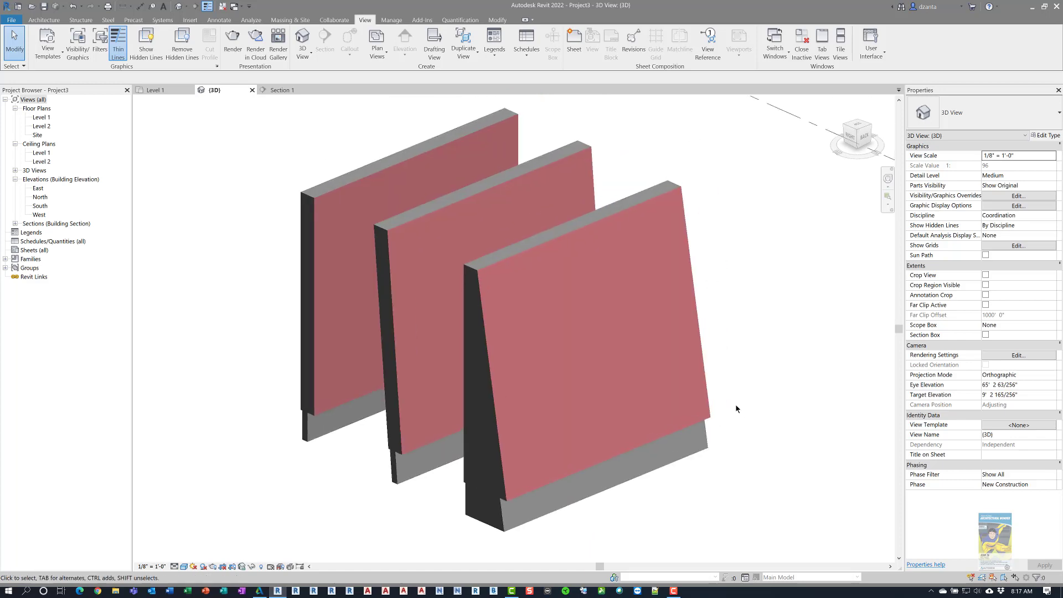